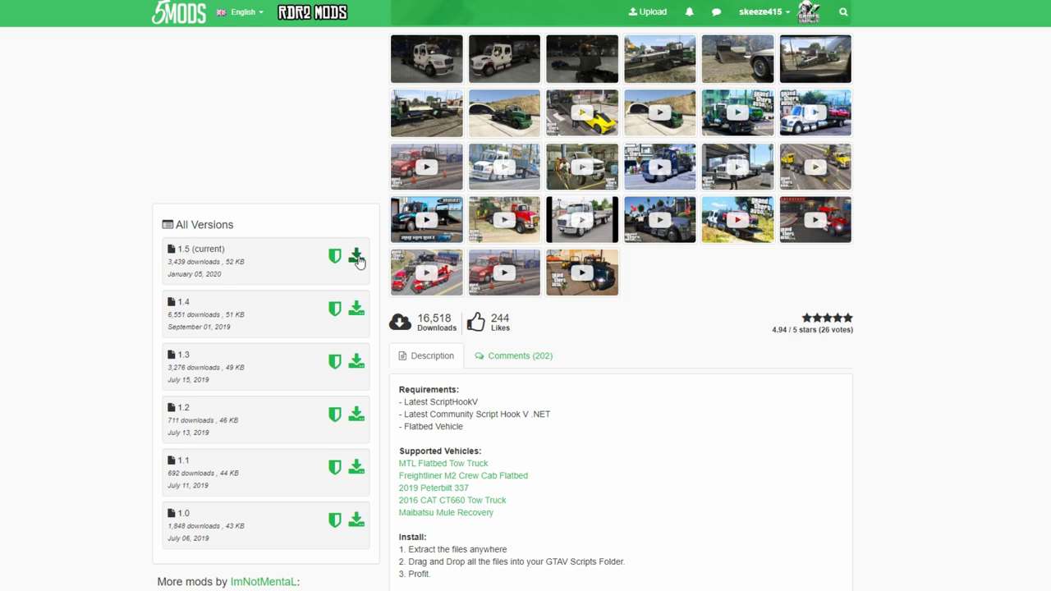
Return from the Rollback Flatbed Script page to the Freightliner M2 Crew Cab Flatbed page and locate the download for version 1.1a.
scroll(358, 260, "up", 5)
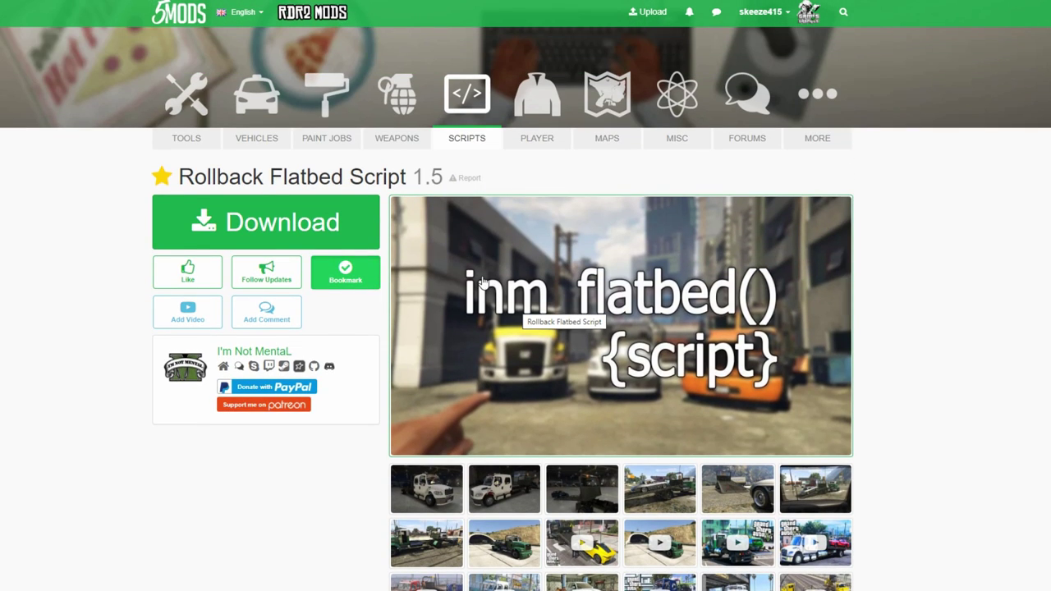
key("alt+Left")
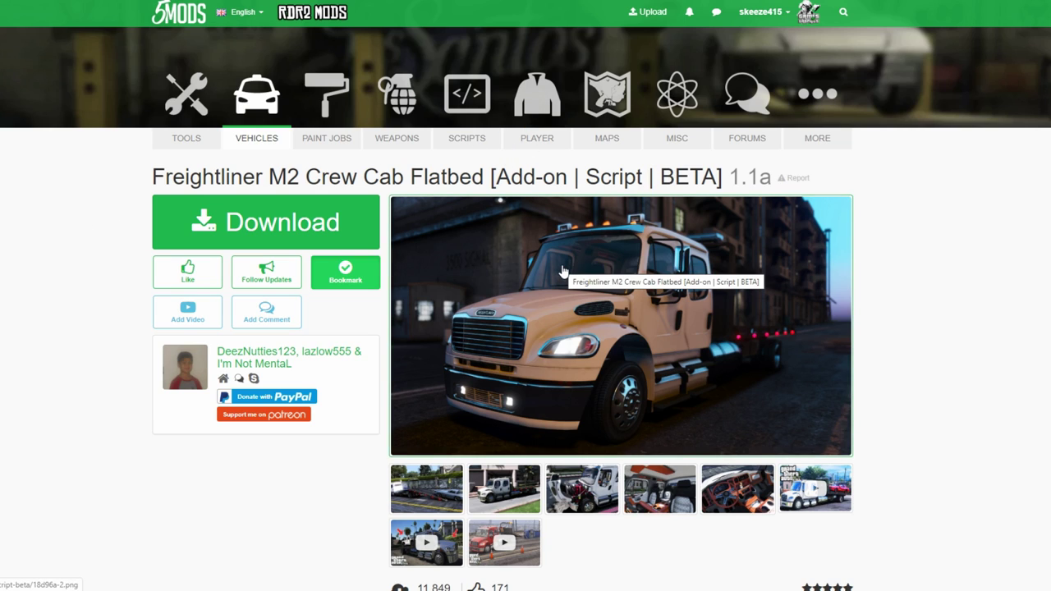
scroll(563, 271, "down", 2)
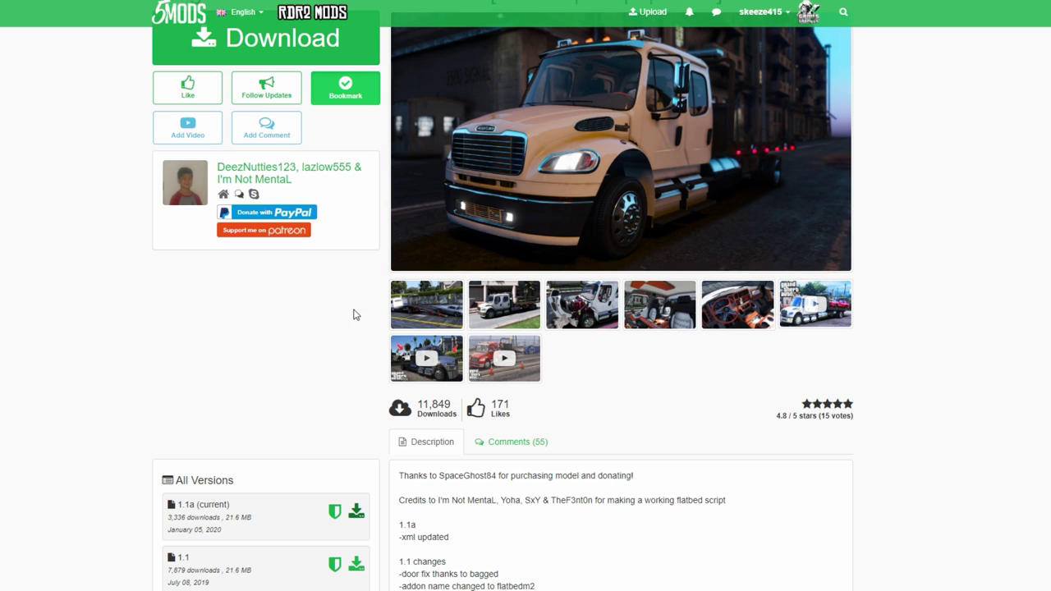
scroll(672, 217, "down", 1)
scroll(672, 218, "down", 1)
scroll(558, 460, "down", 1)
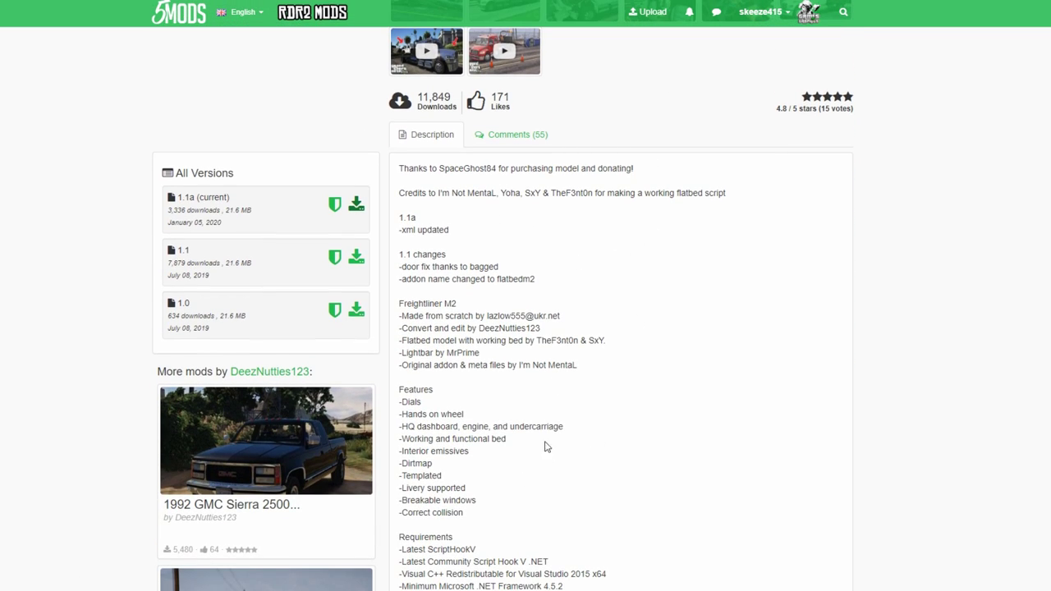
scroll(607, 336, "up", 1)
mouse_move(337, 273)
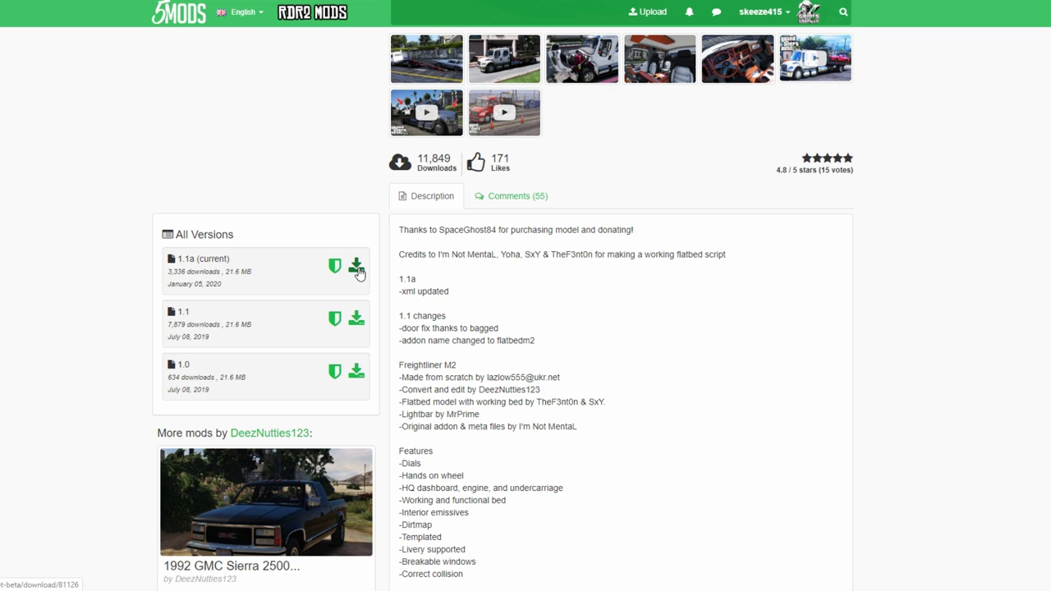
View the Script Hook V download page on dev-c.com.
scroll(535, 402, "up", 5)
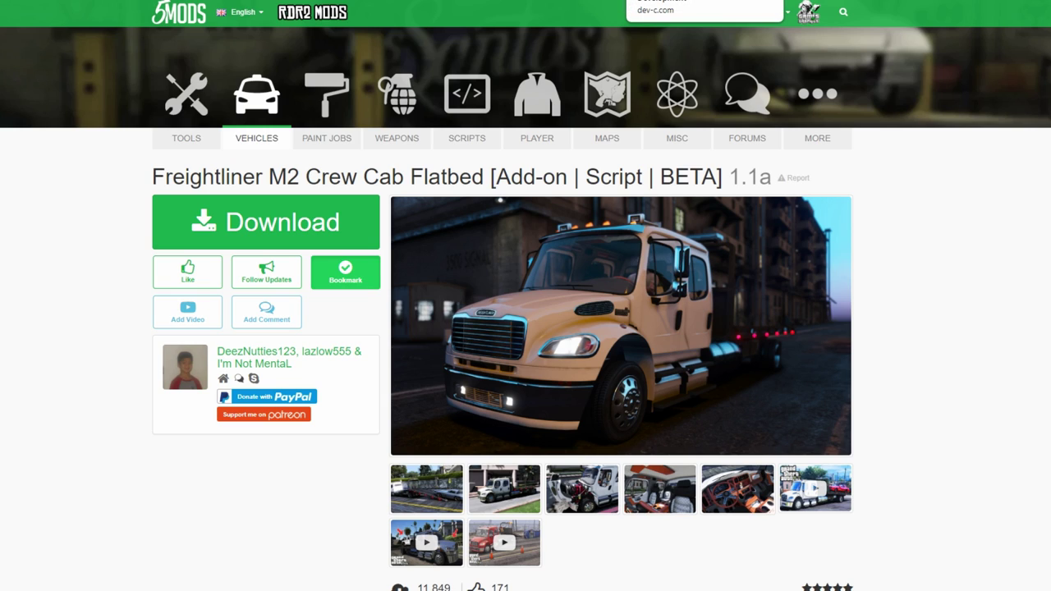
key("Return")
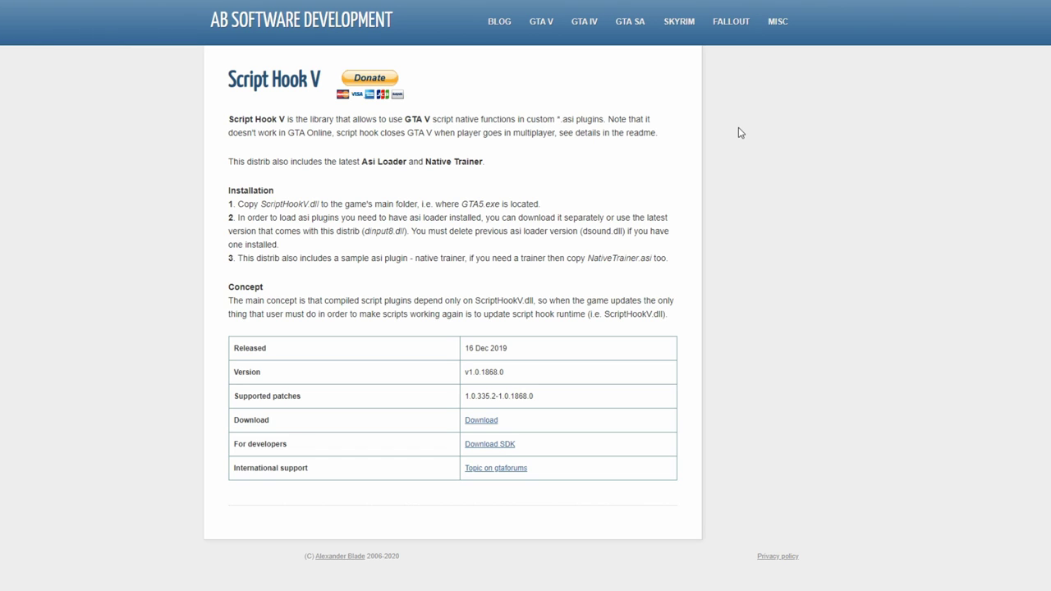
key("alt+Left")
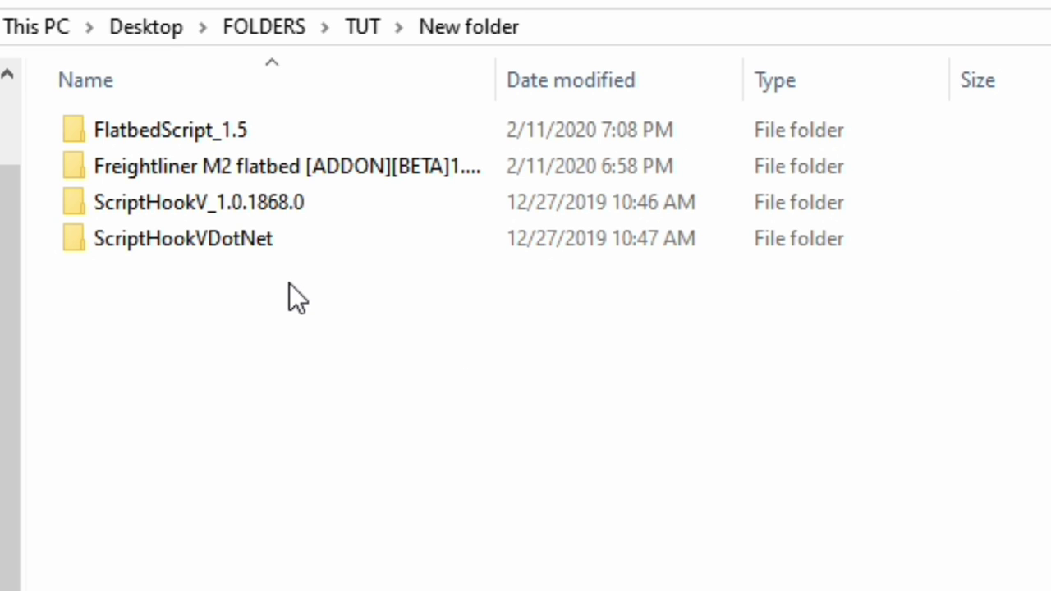
Check the extracted FlatbedScript_1.5, Freightliner M2 flatbed, ScriptHookV_1.0.1868.0 and ScriptHookVDotNet folders one by one.
left_click(267, 132)
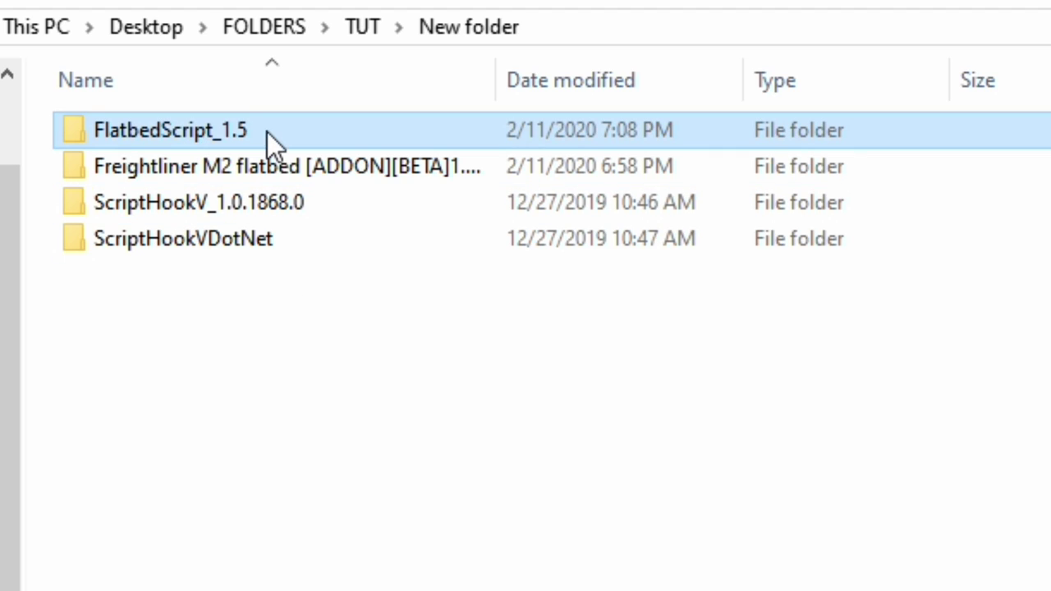
left_click(396, 169)
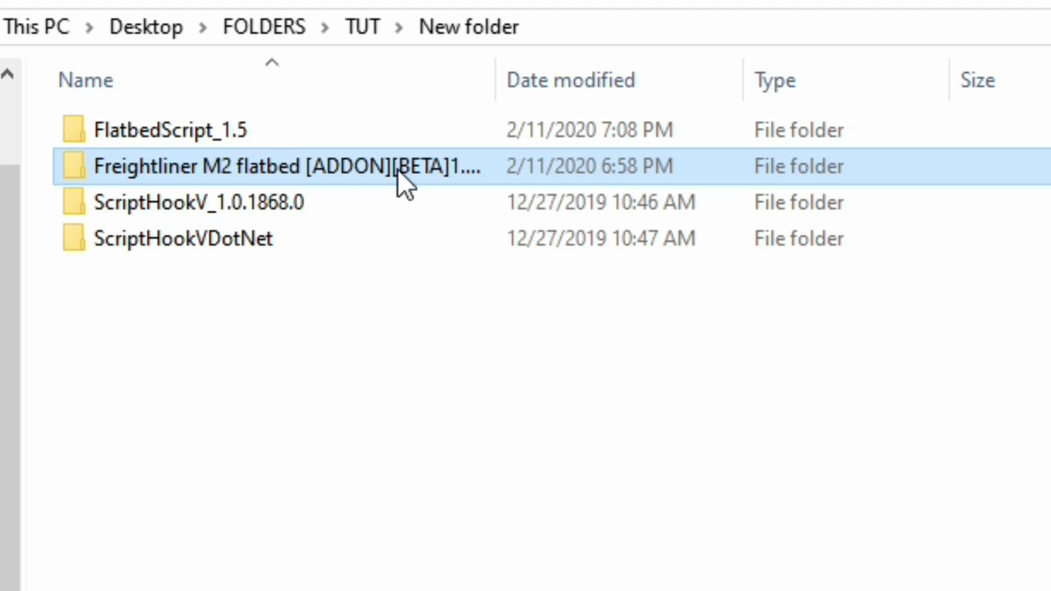
left_click(426, 194)
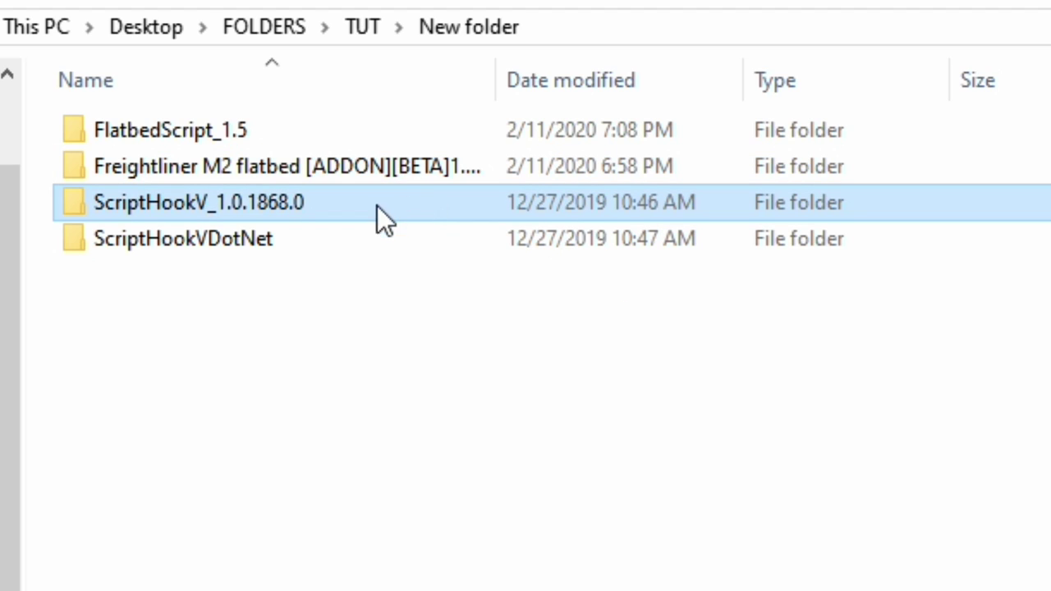
left_click(377, 237)
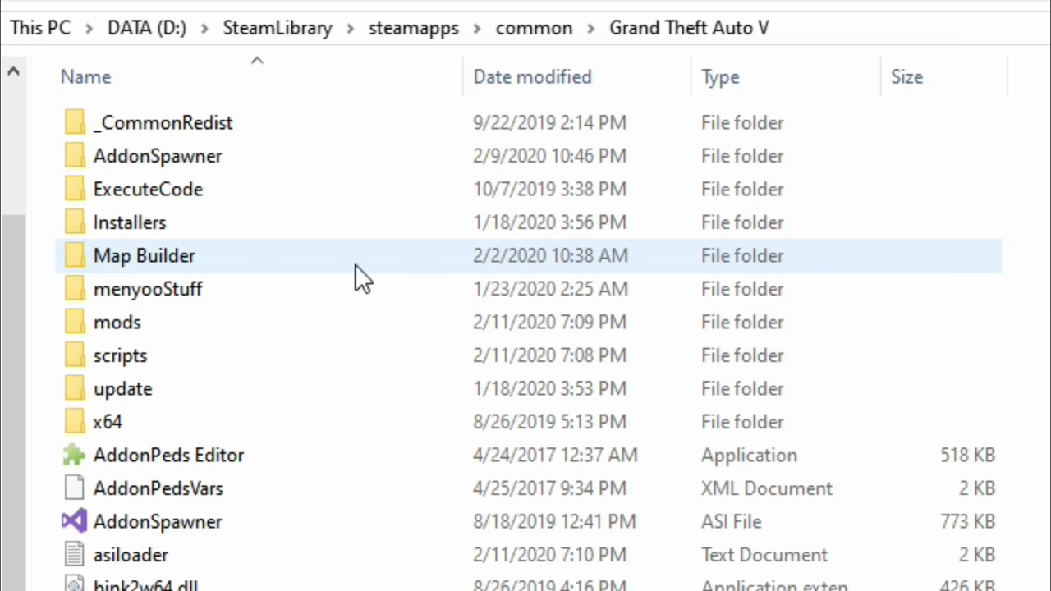
Open the dlcpacks folder inside mods\update\x64 of the Grand Theft Auto V directory.
left_click(311, 317)
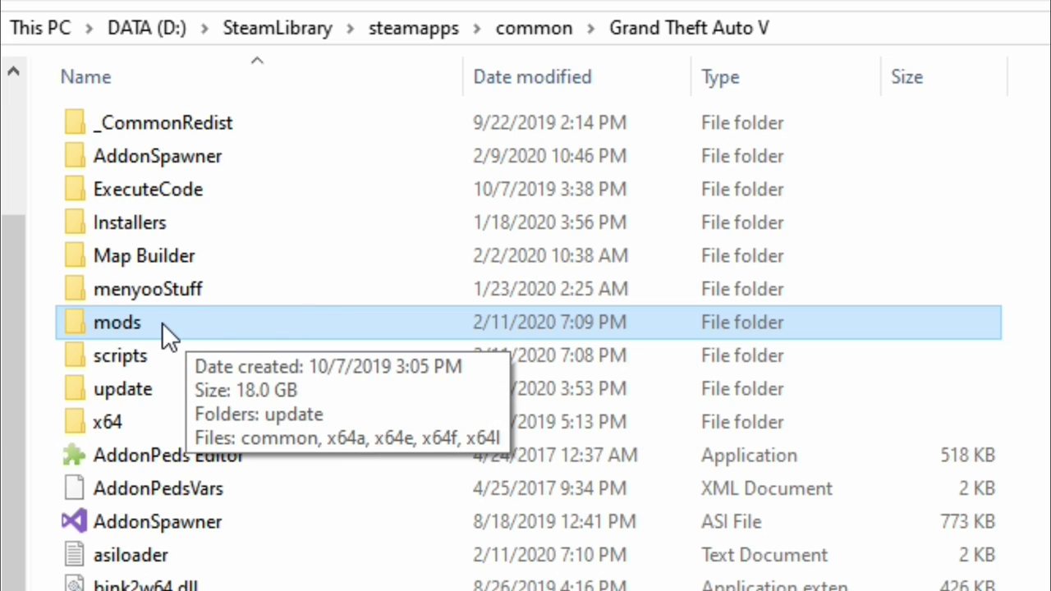
left_click(250, 396)
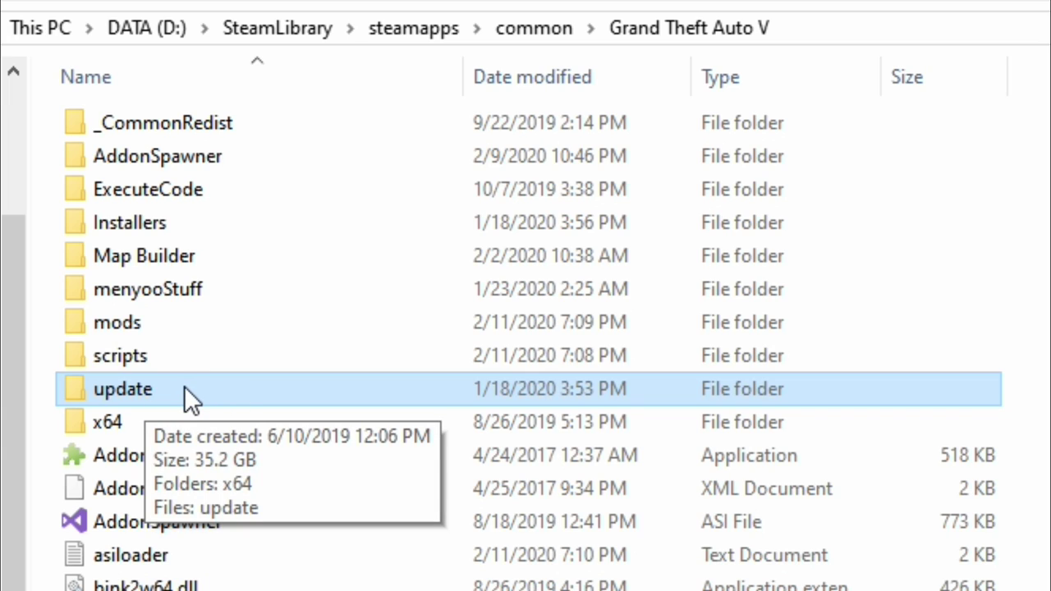
left_click(217, 327)
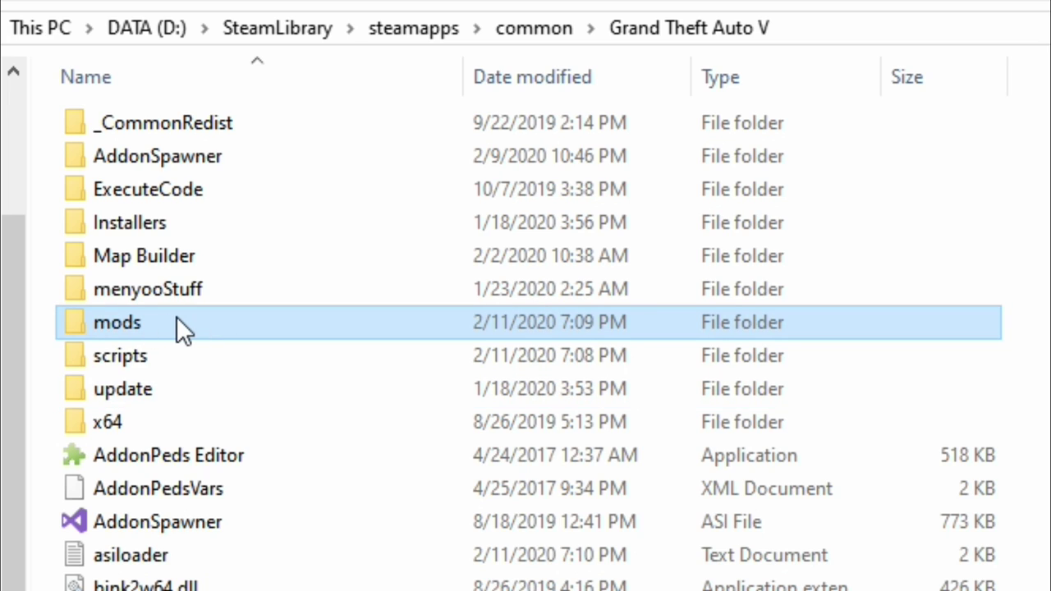
double_click(176, 318)
left_click(184, 123)
mouse_move(230, 122)
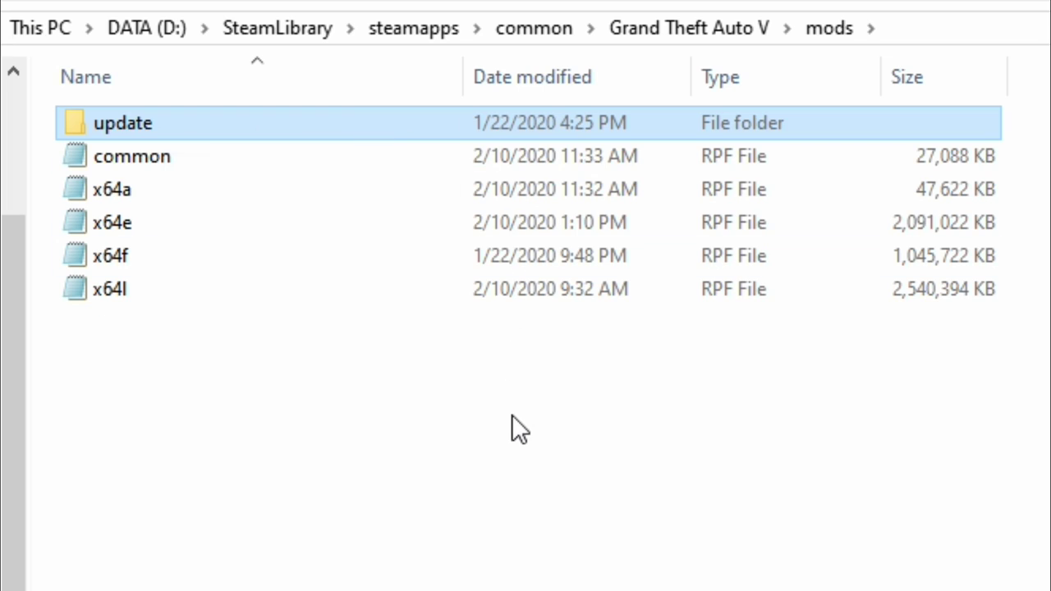
mouse_move(155, 128)
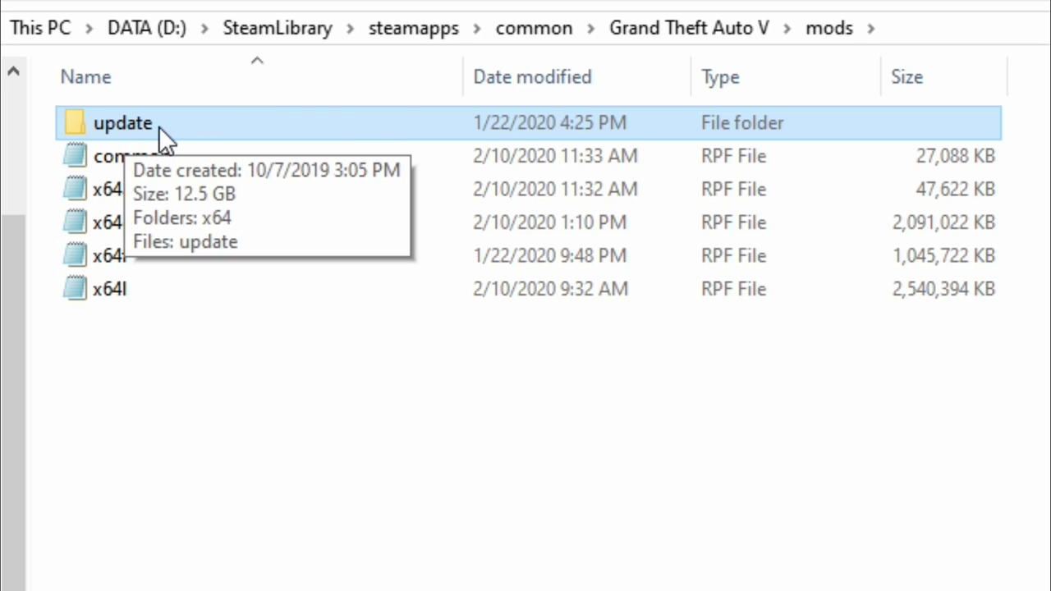
double_click(197, 119)
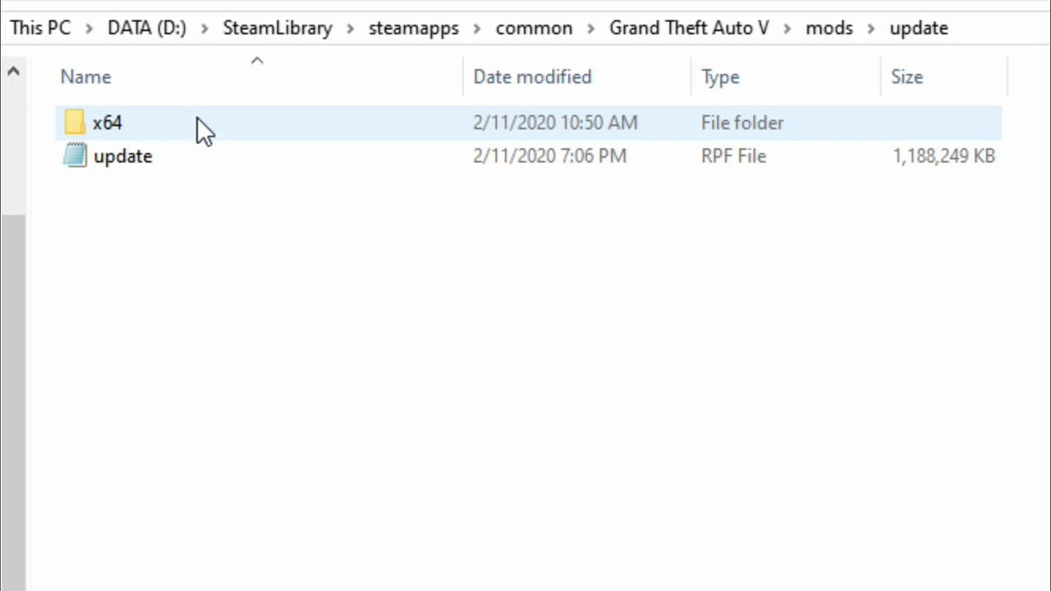
left_click(144, 119)
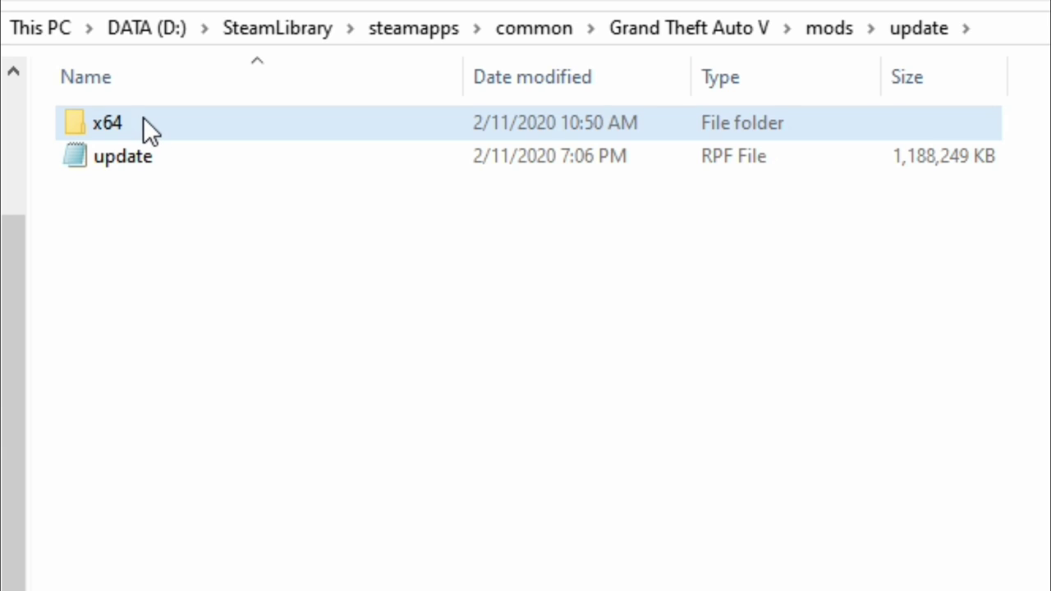
double_click(204, 119)
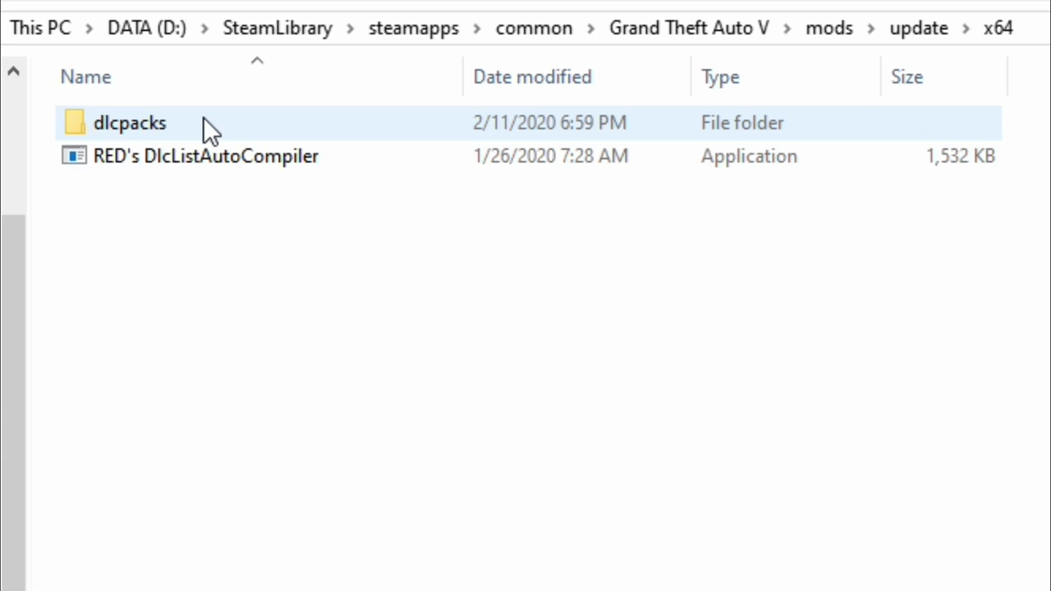
left_click(211, 117)
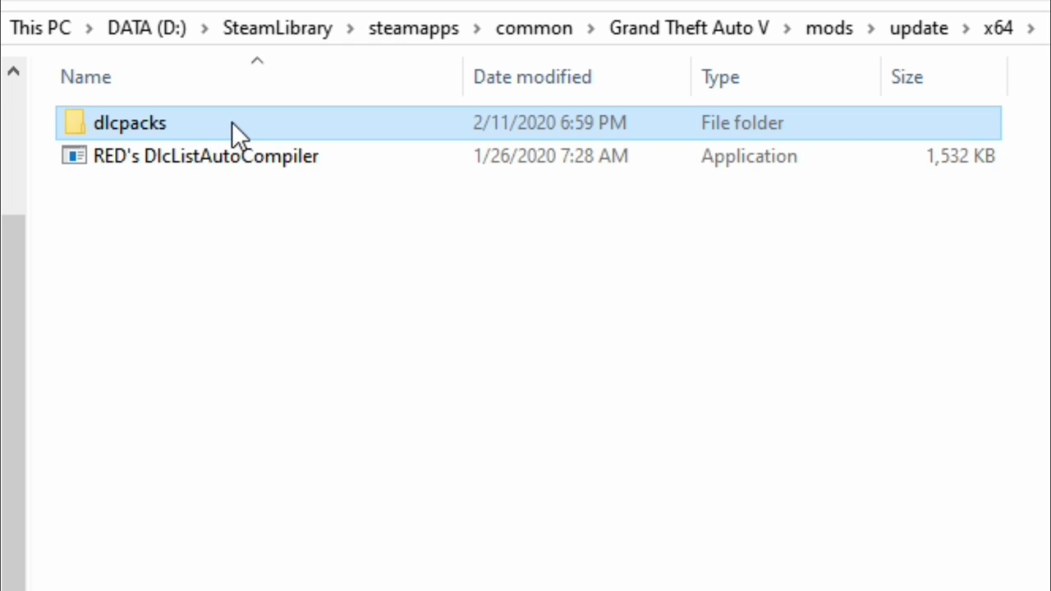
double_click(233, 130)
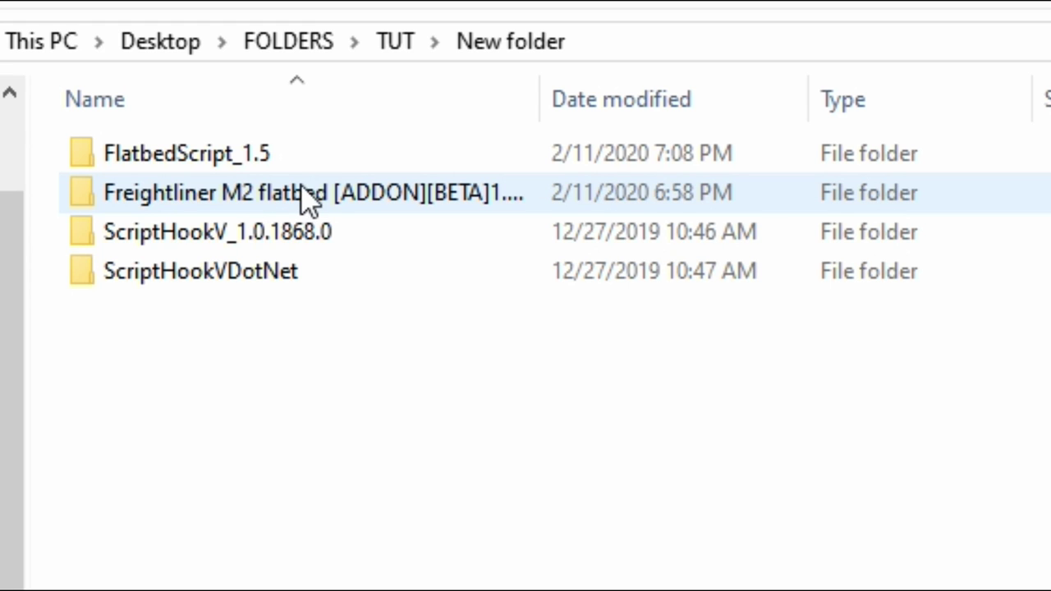
Try to copy the flatbedm2 folder from the Freightliner M2 flatbed download into dlcpacks, cancelling the replacement of dlc.rpf.
left_click(130, 153)
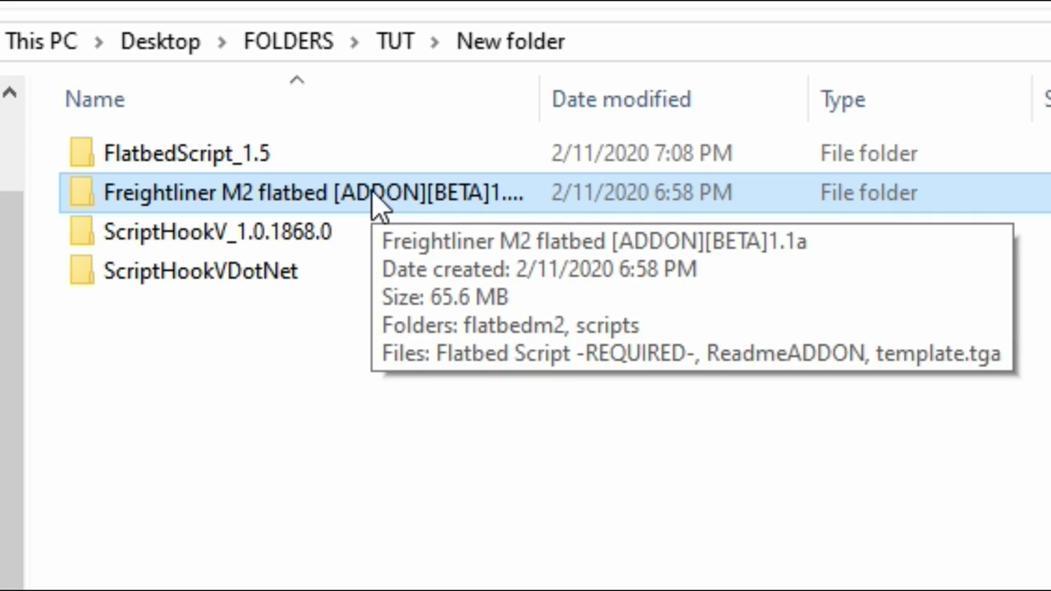
double_click(462, 203)
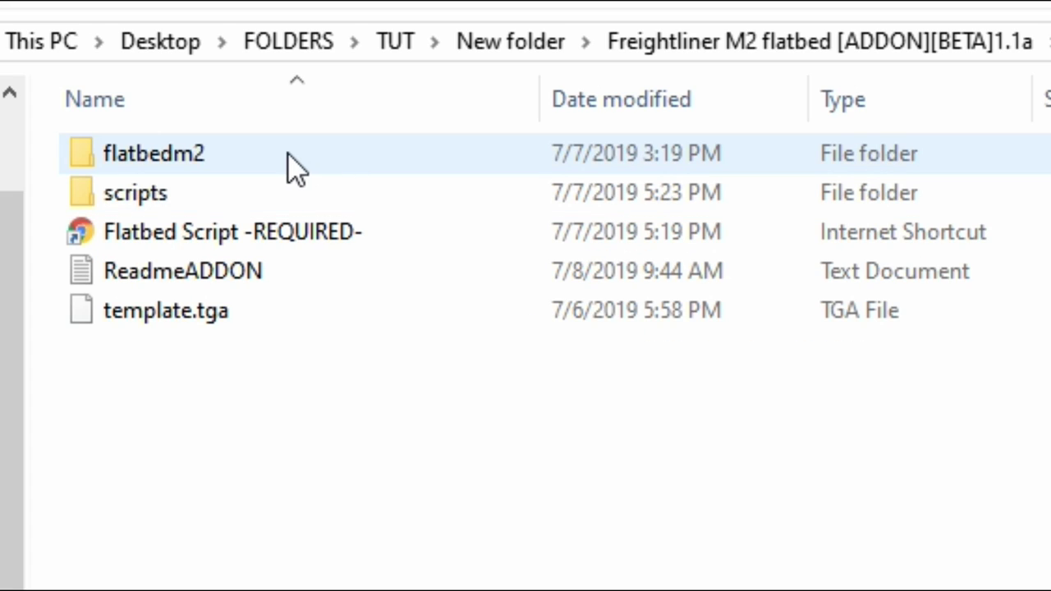
left_click(210, 170)
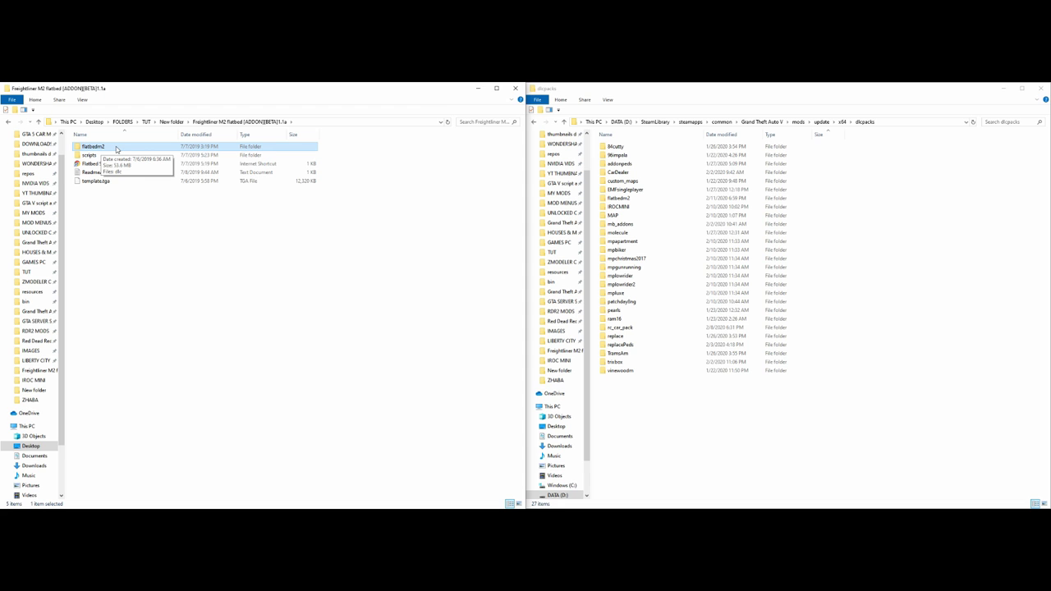
left_click_drag(115, 149, 870, 453)
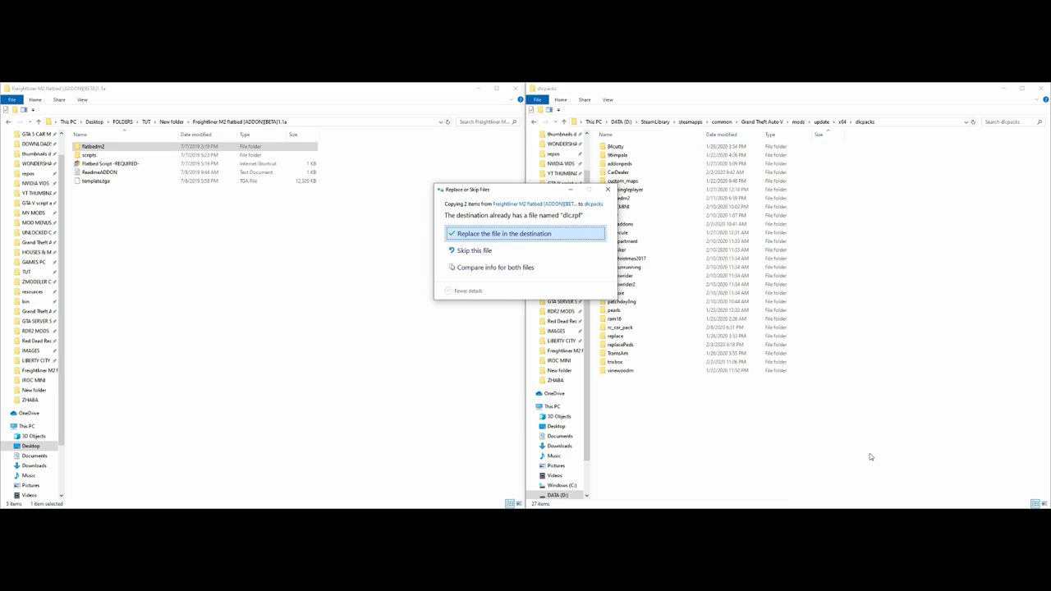
left_click(609, 190)
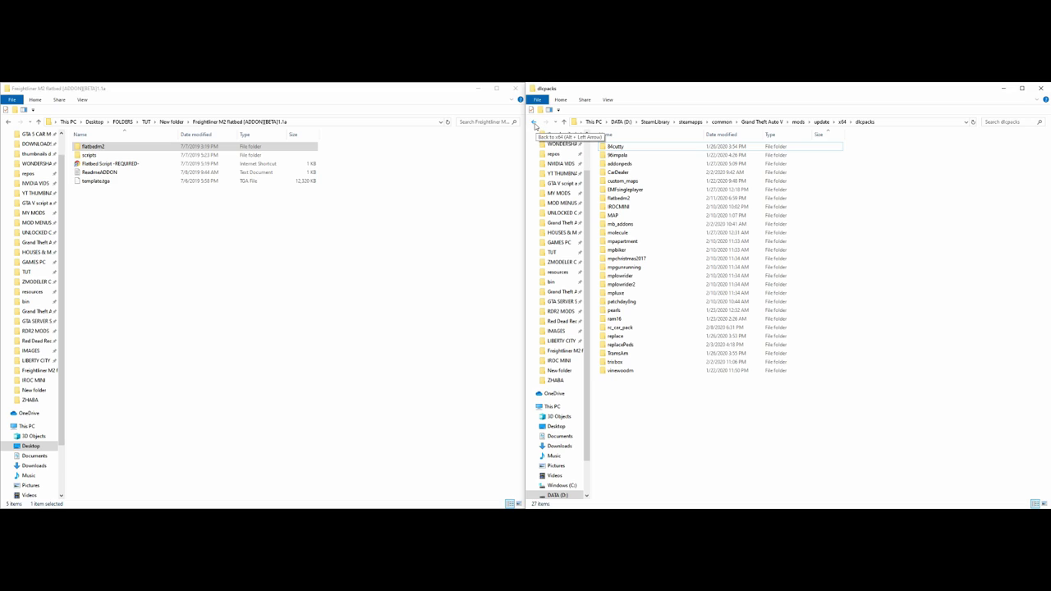
Go back to the main Grand Theft Auto V directory and open its scripts folder.
left_click(764, 123)
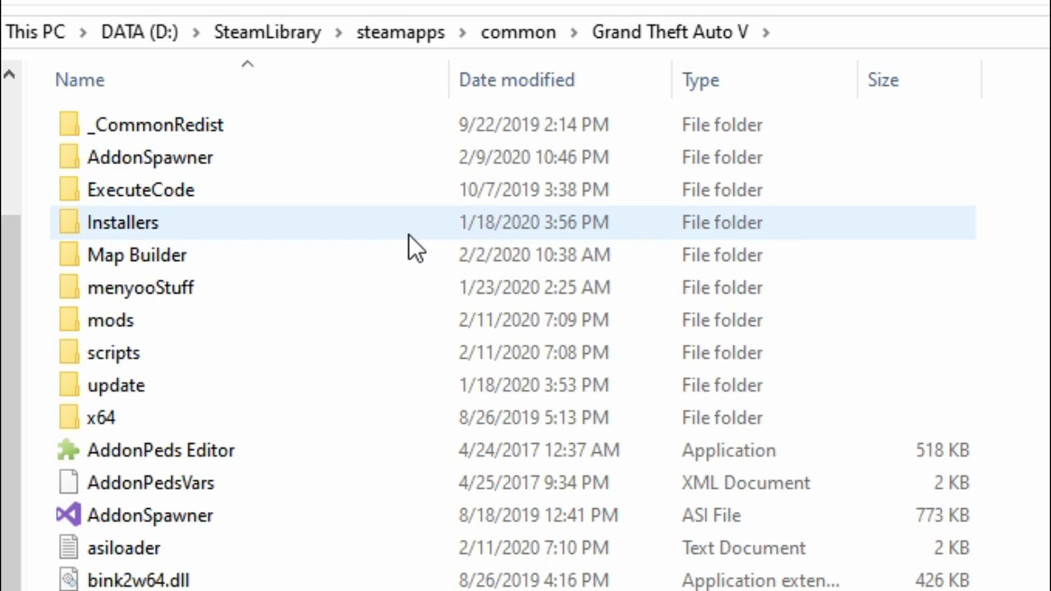
mouse_move(408, 231)
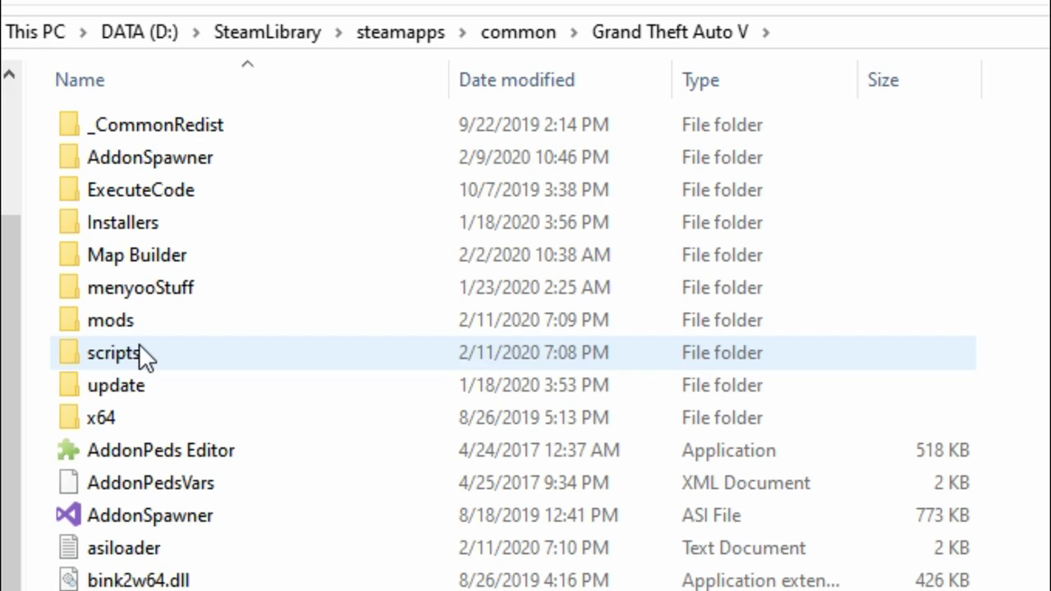
left_click(140, 348)
mouse_move(298, 340)
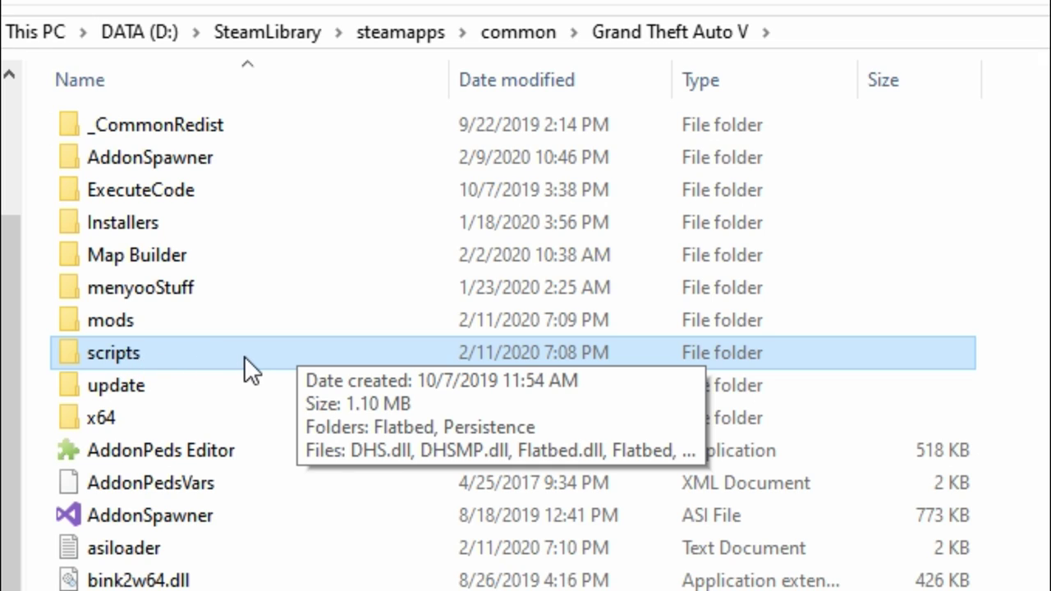
double_click(196, 356)
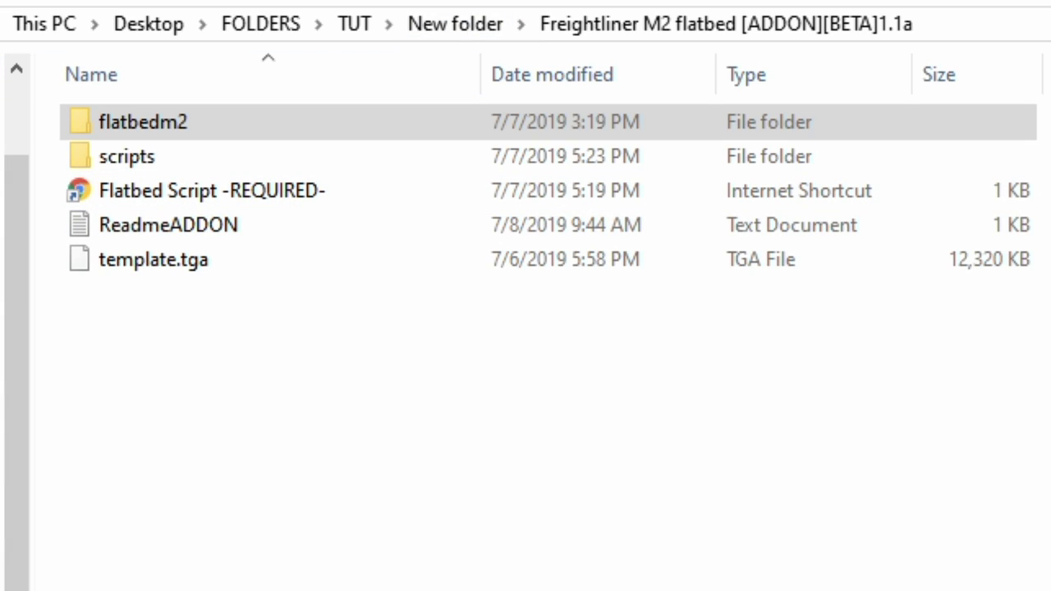
Copy the Flatbed folder and the Flatbed and Metadata files from FlatbedScript_1.5's scripts subfolder into the Grand Theft Auto V scripts folder.
key("BackSpace")
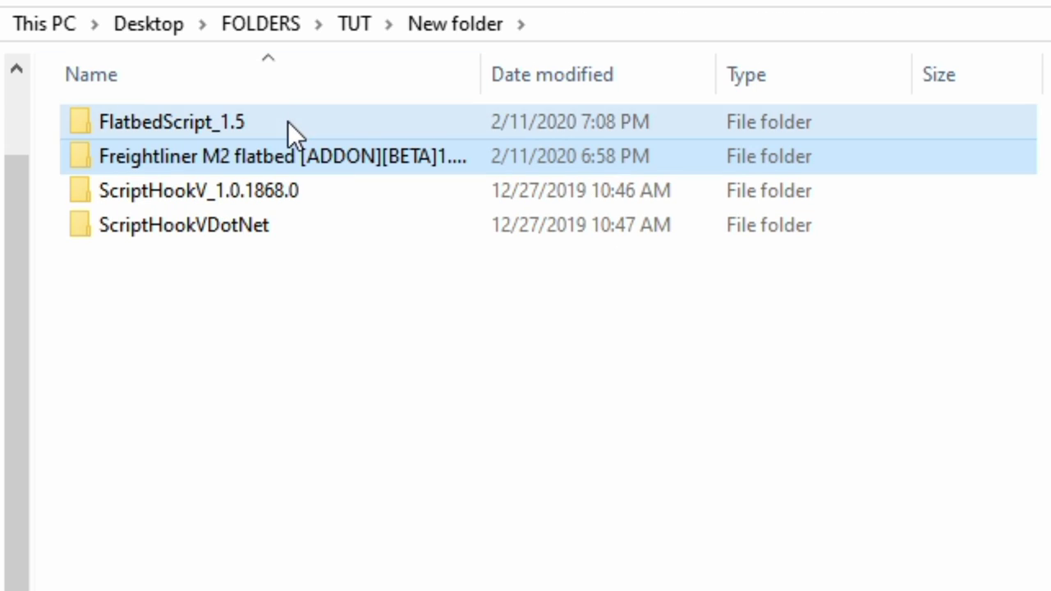
left_click(287, 121)
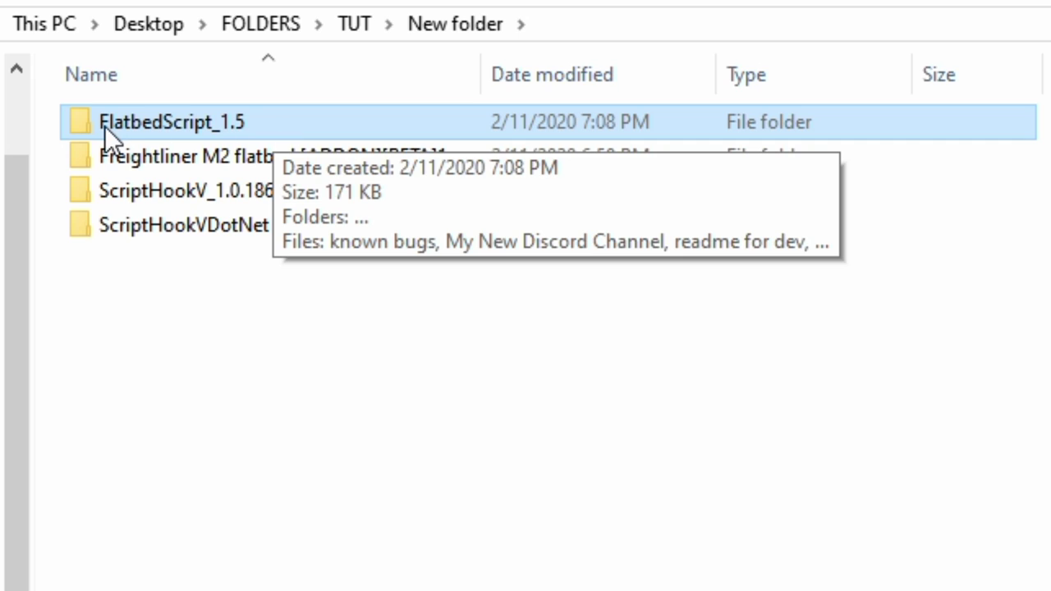
double_click(272, 122)
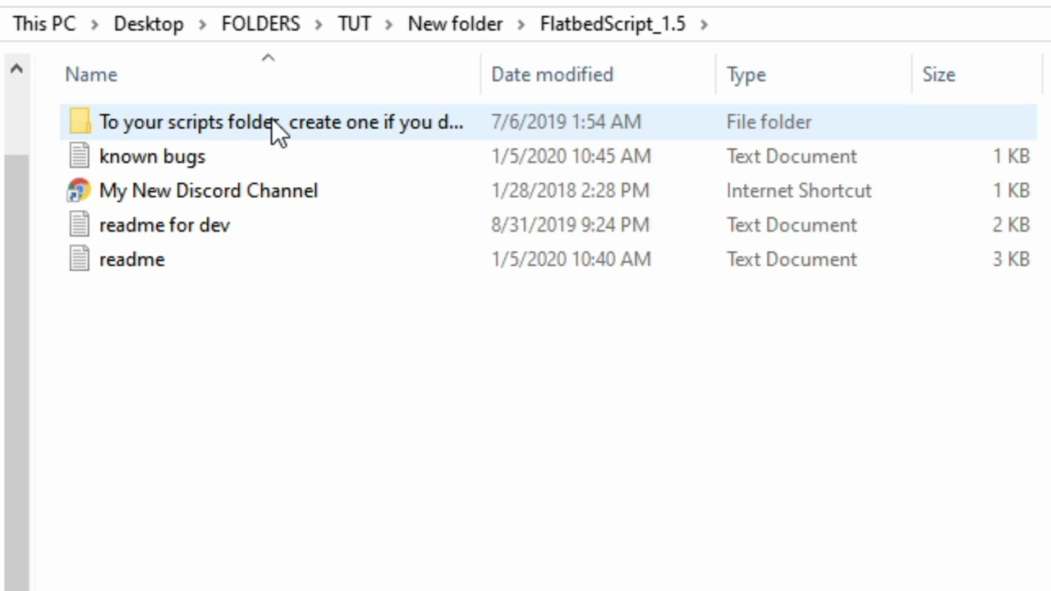
left_click(358, 123)
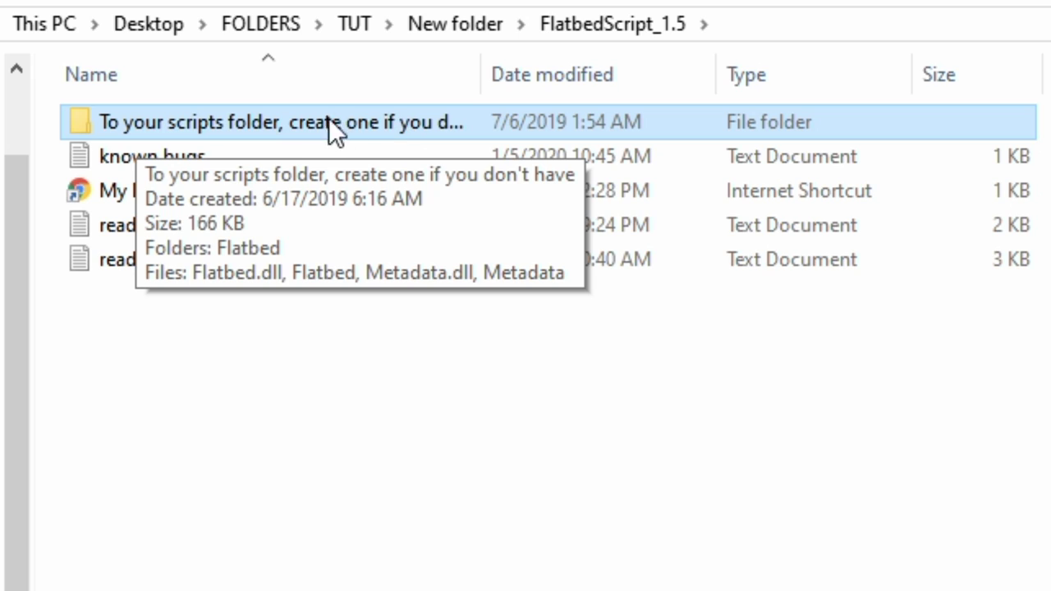
double_click(227, 121)
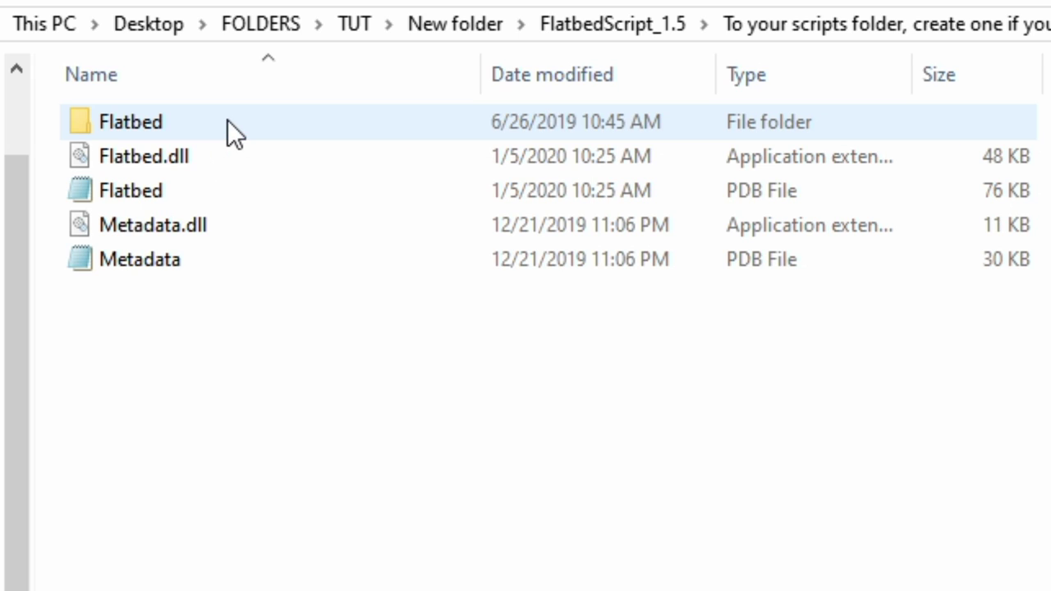
left_click_drag(510, 319, 249, 110)
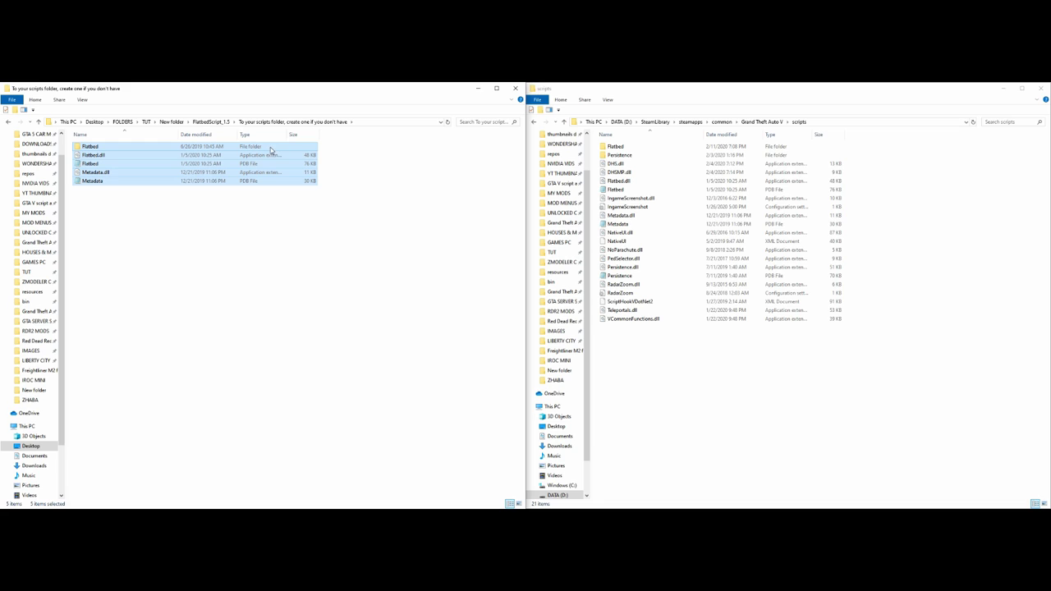
left_click_drag(889, 116, 796, 412)
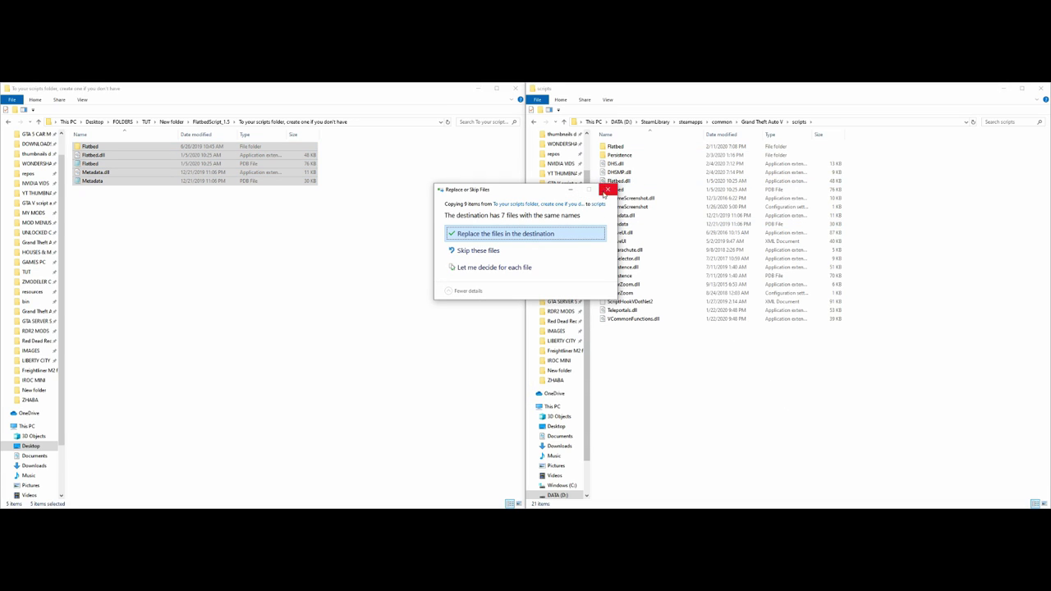
left_click(565, 234)
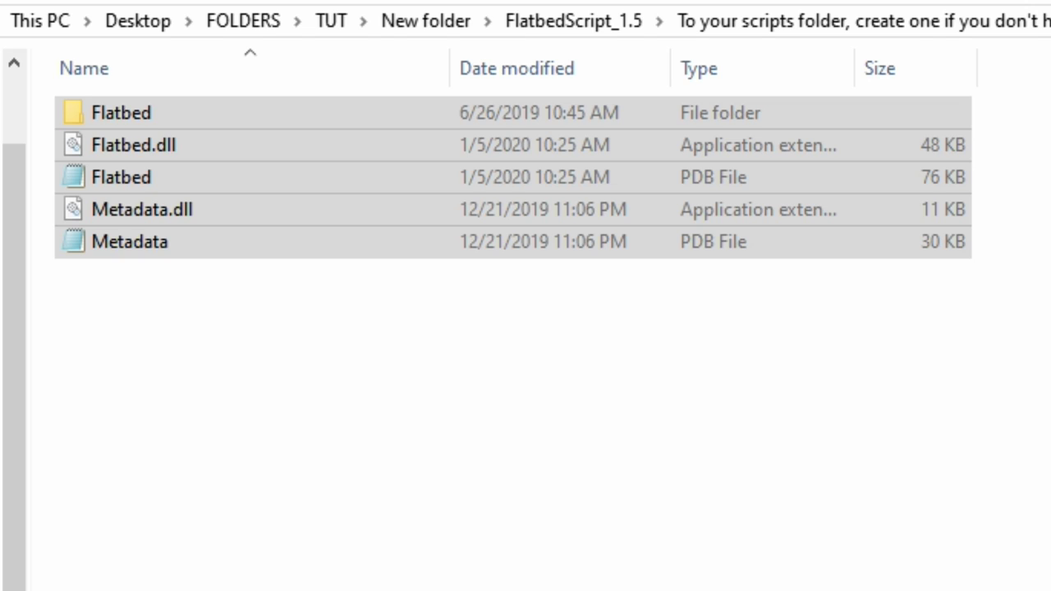
Copy the Flatbed folder from the Freightliner M2 flatbed download's scripts folder into the game's scripts folder, replacing flatbedm2.xml.
key("alt+Up")
key("alt+Up")
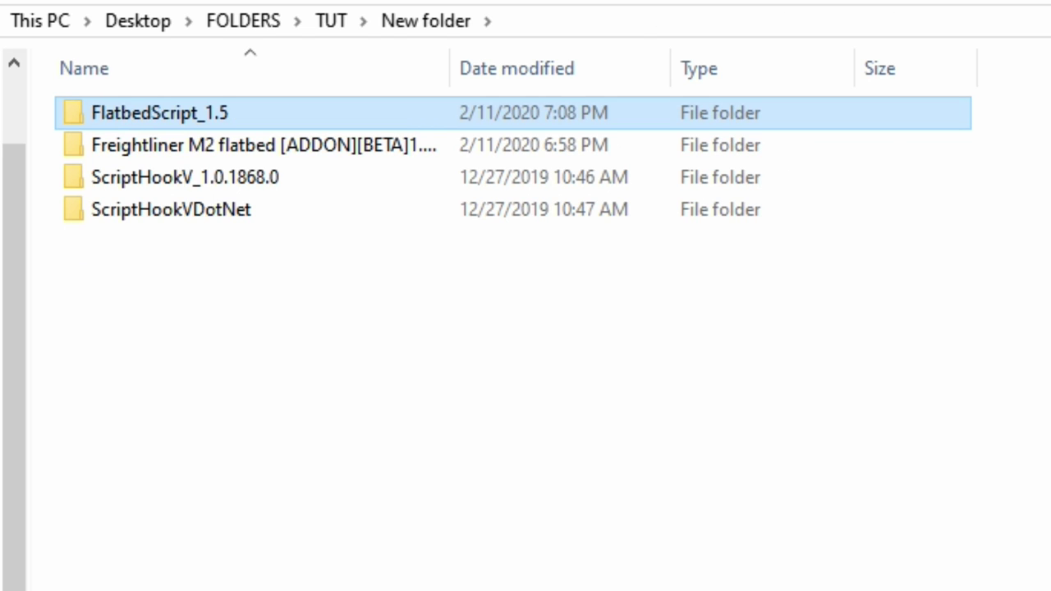
left_click(316, 147)
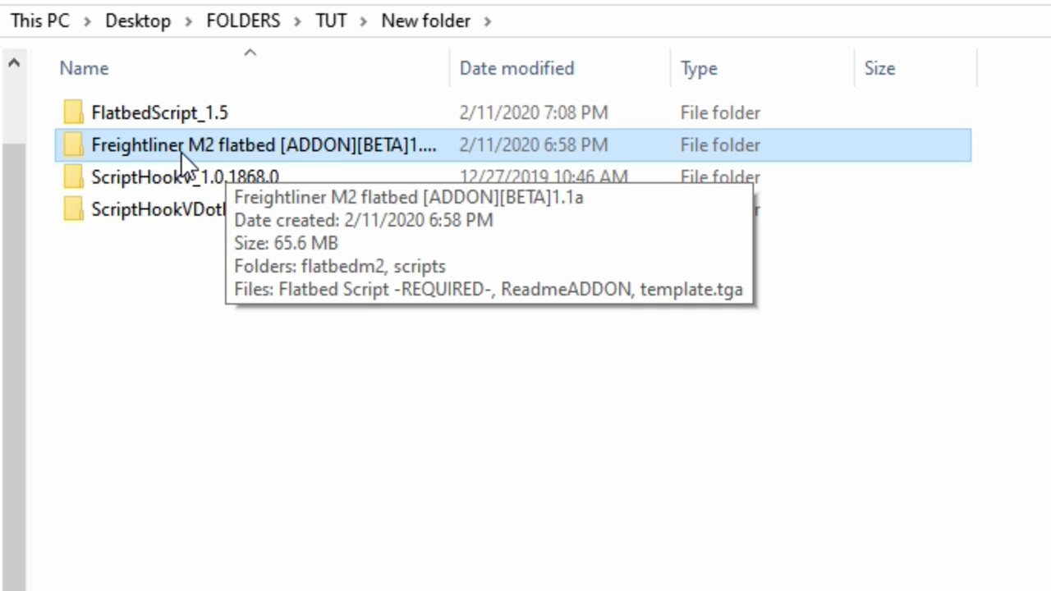
double_click(255, 145)
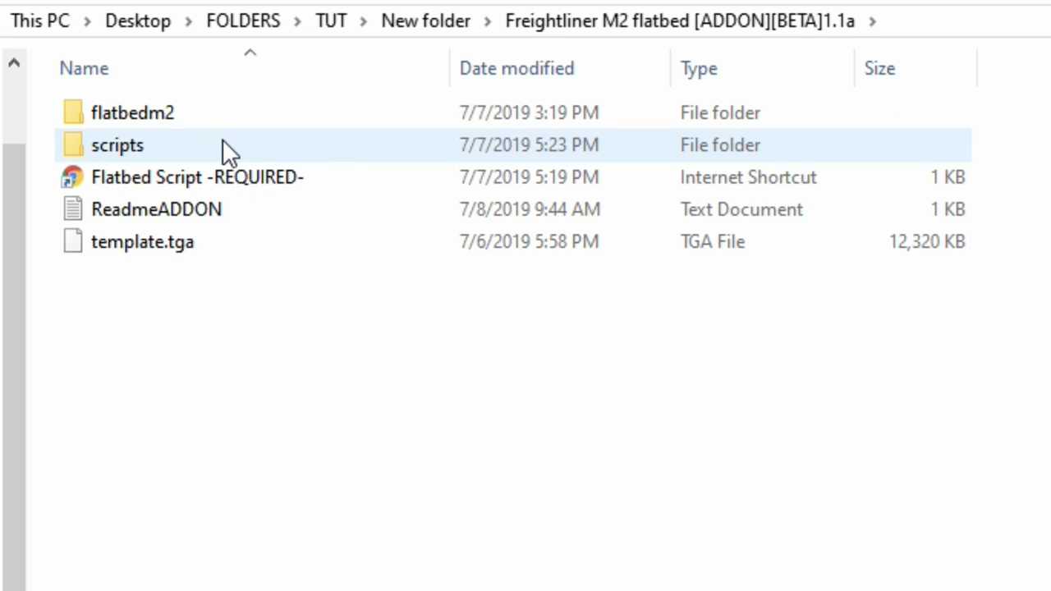
left_click(223, 138)
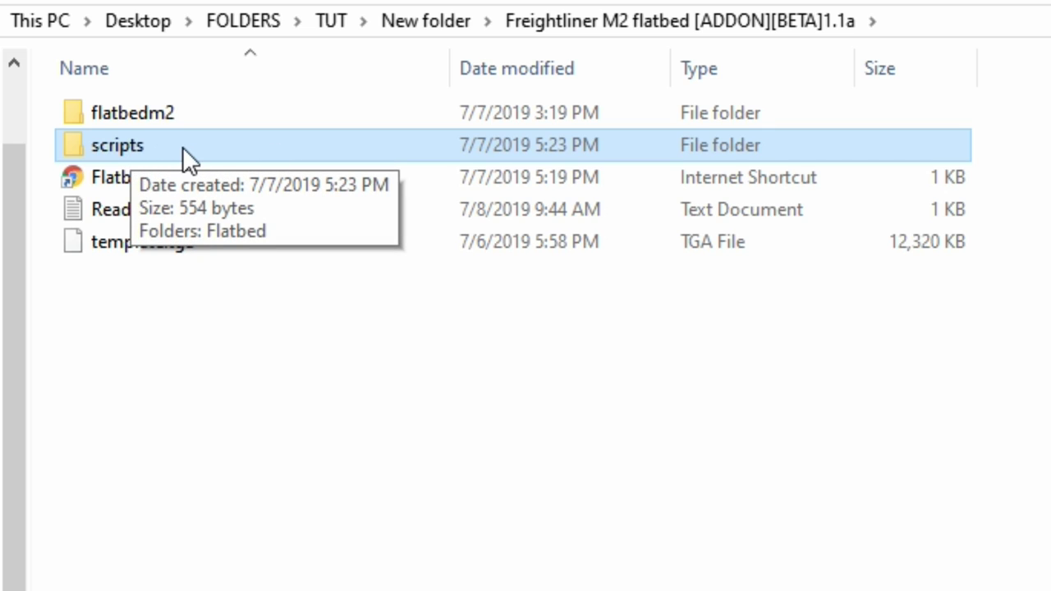
double_click(182, 146)
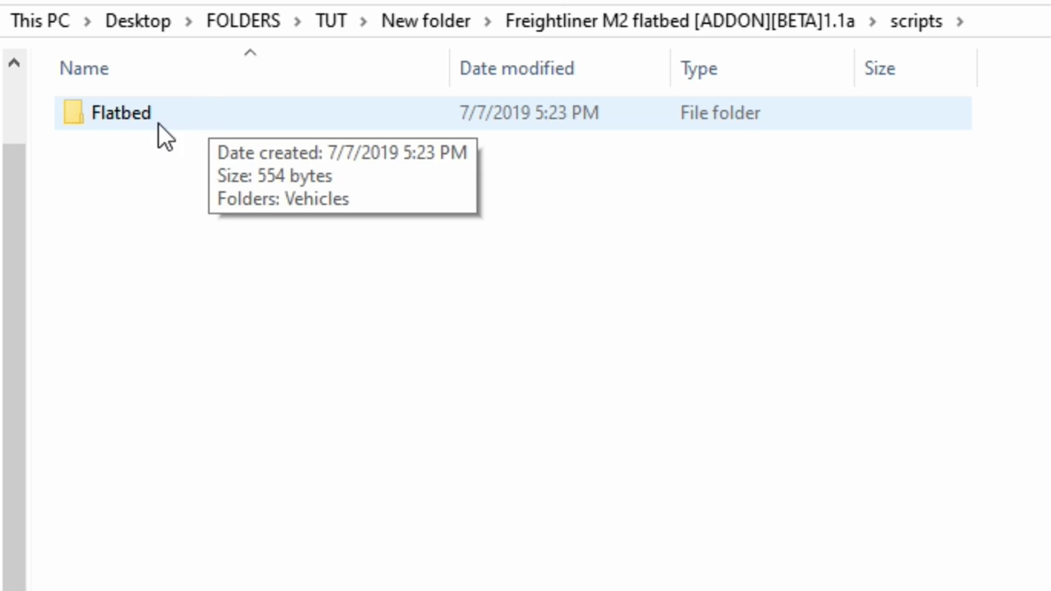
left_click(218, 112)
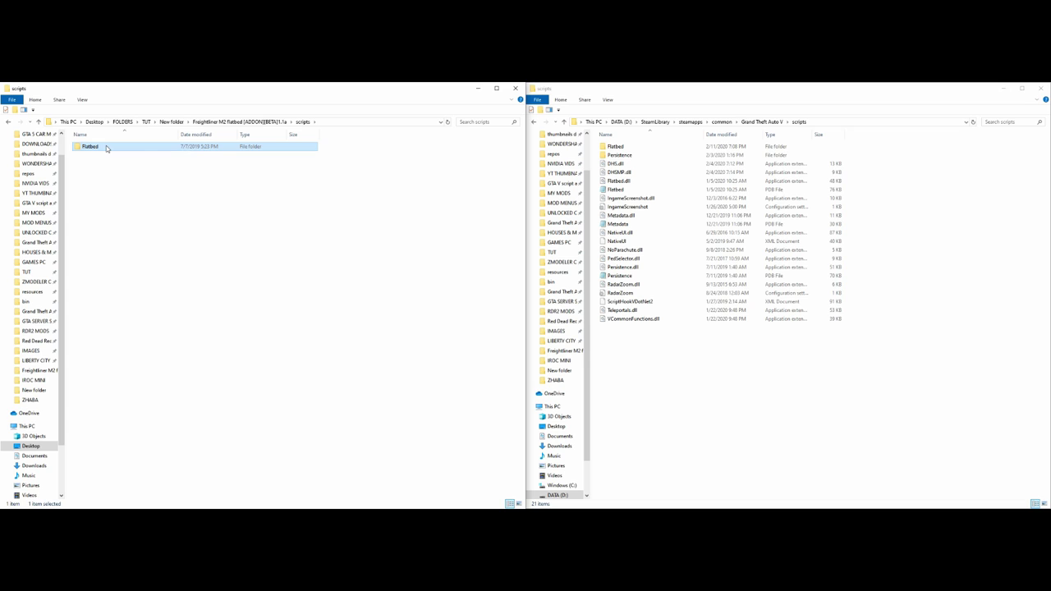
left_click_drag(177, 115, 1050, 590)
left_click_drag(779, 385, 781, 391)
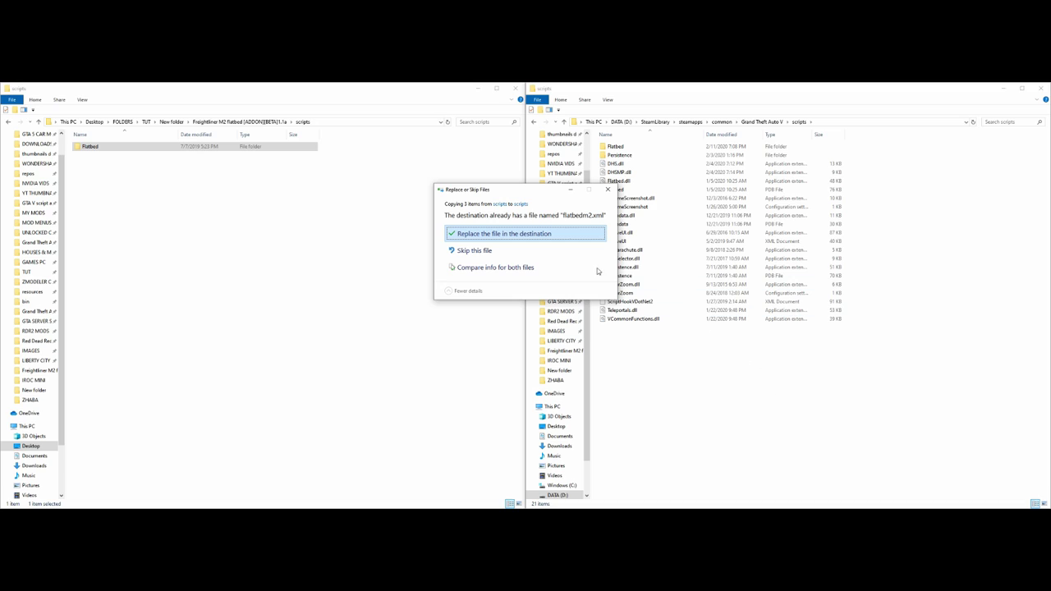
left_click(496, 235)
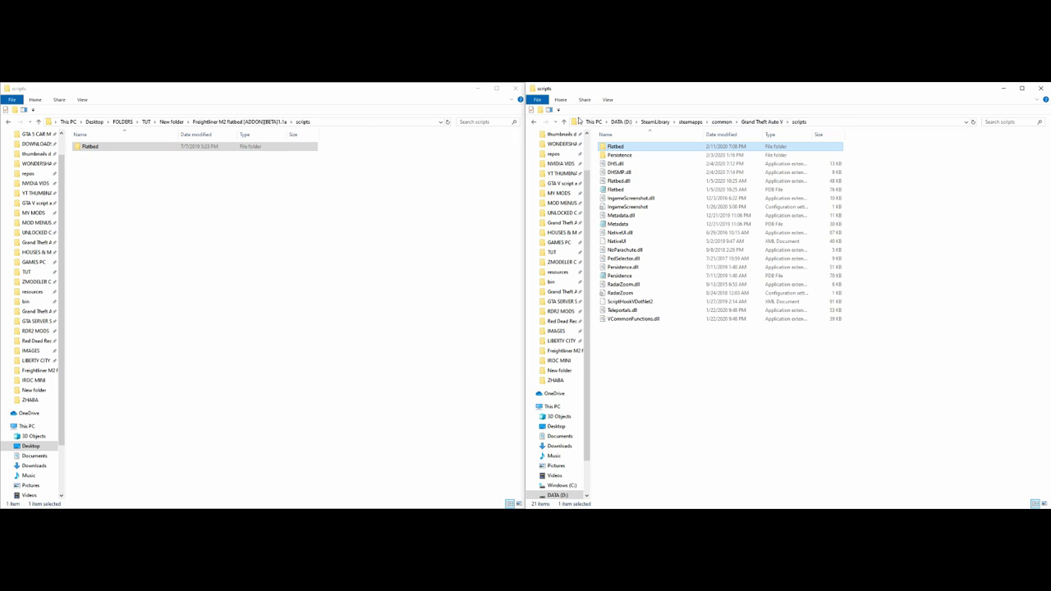
Return to the main Grand Theft Auto V directory and open the bin folder of the ScriptHookV_1.0.1868.0 download.
left_click(764, 122)
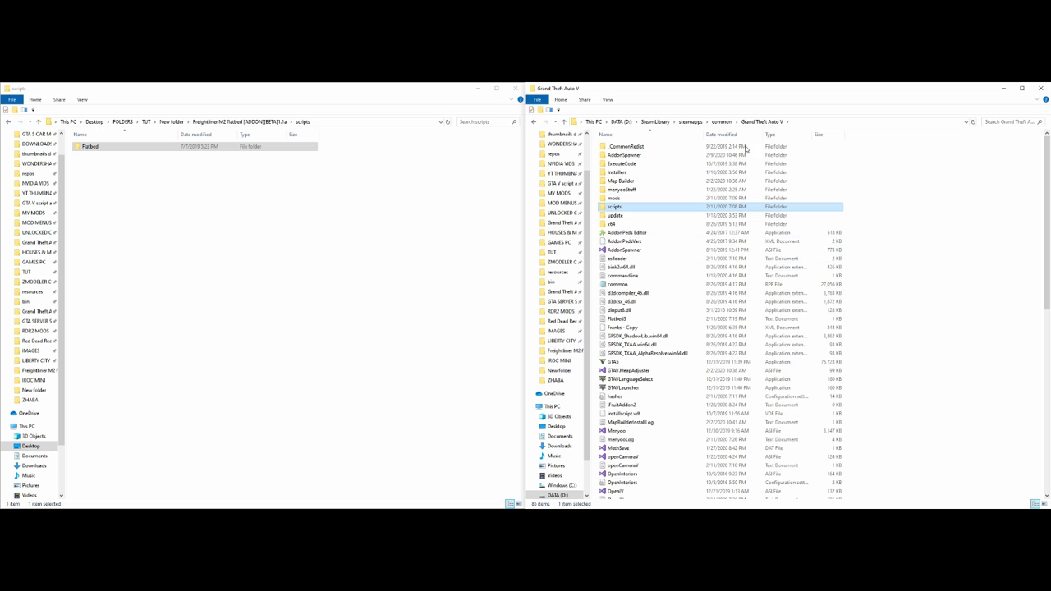
left_click(911, 237)
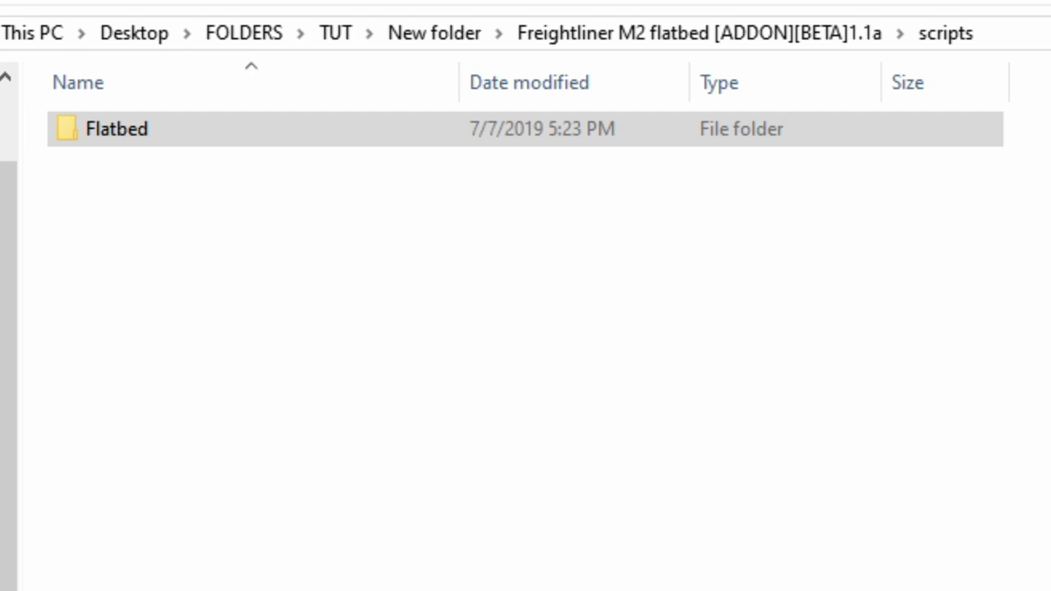
key("alt+Up")
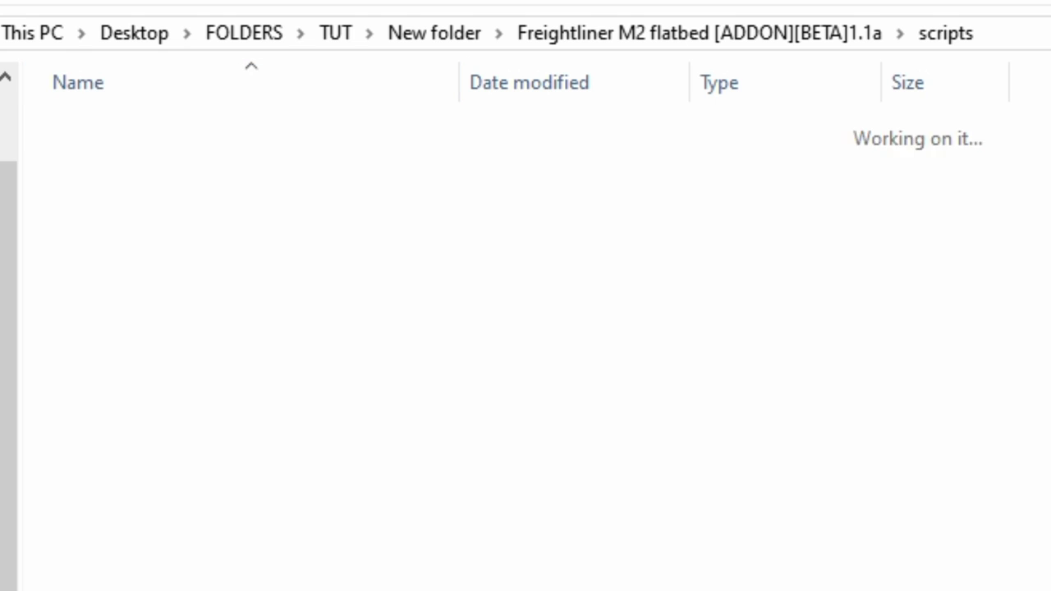
key("alt+Up")
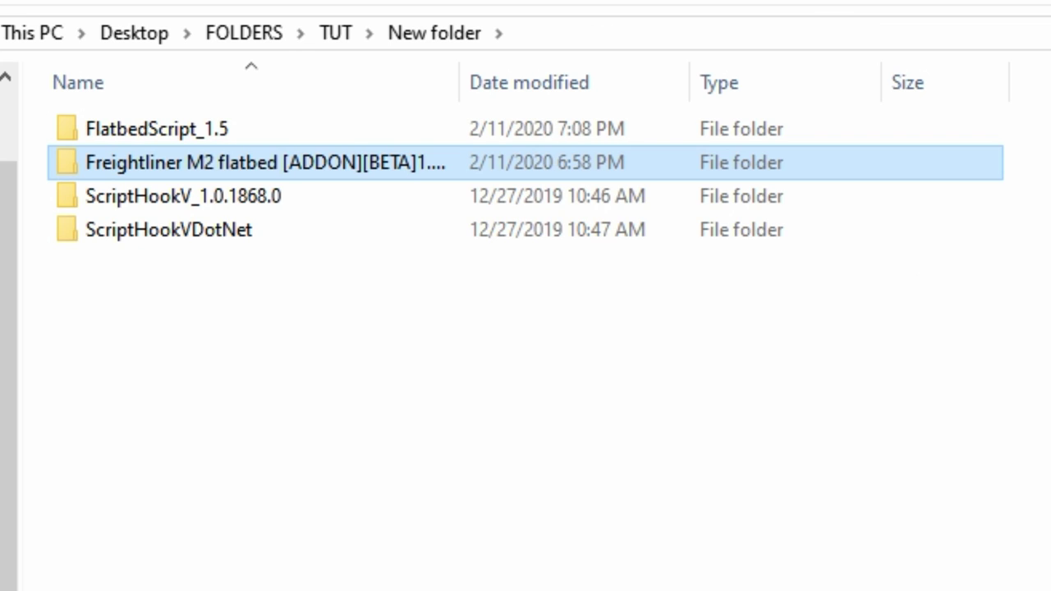
left_click(212, 197)
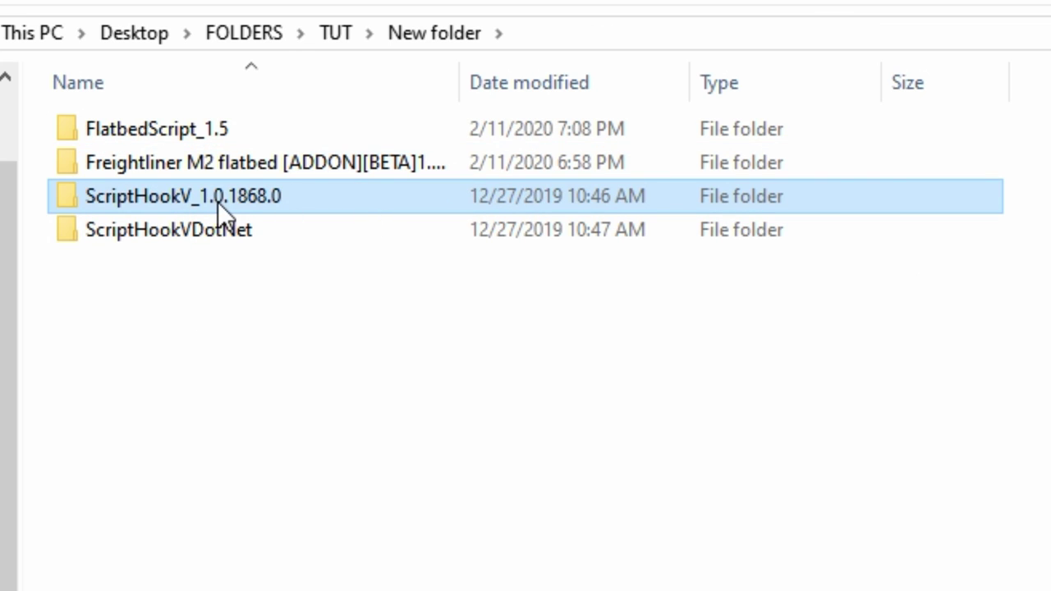
double_click(270, 195)
left_click(251, 129)
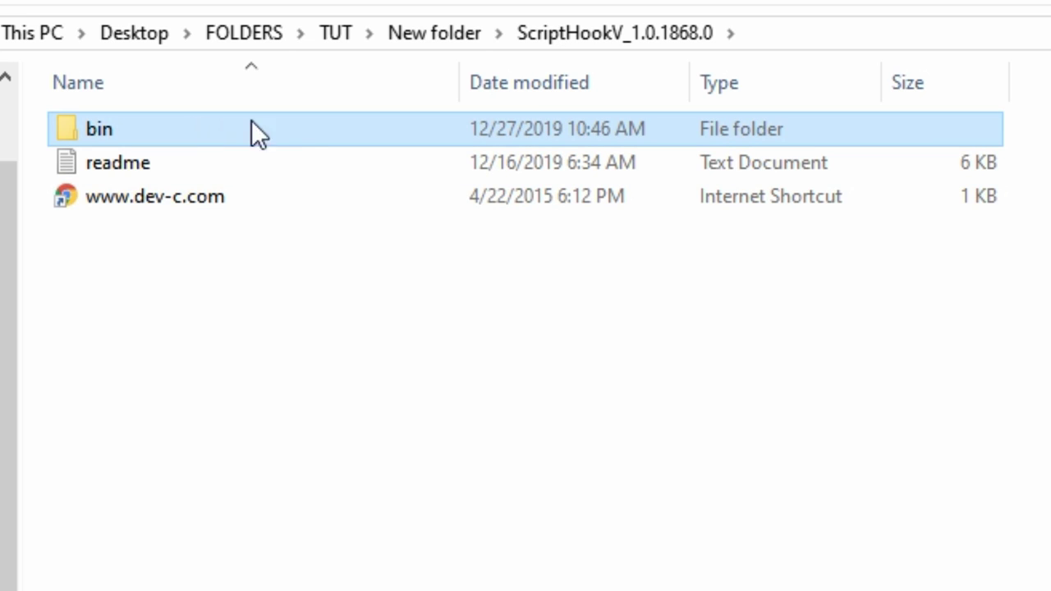
double_click(211, 129)
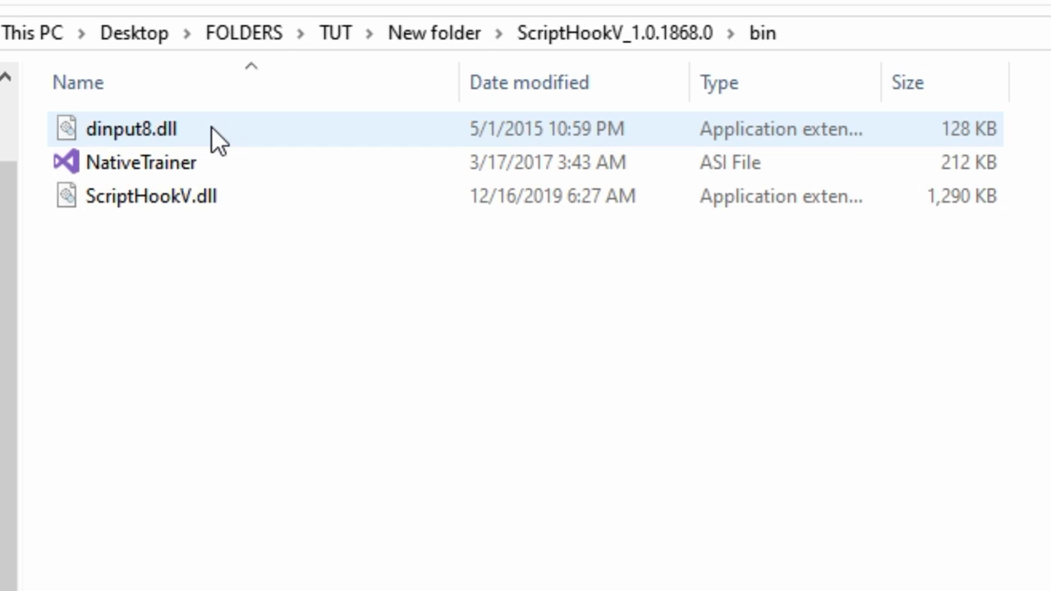
Try to copy dinput8.dll and ScriptHookV.dll into the main Grand Theft Auto V directory, cancelling the replacement of the existing files.
left_click(211, 128)
left_click(336, 196, "ctrl")
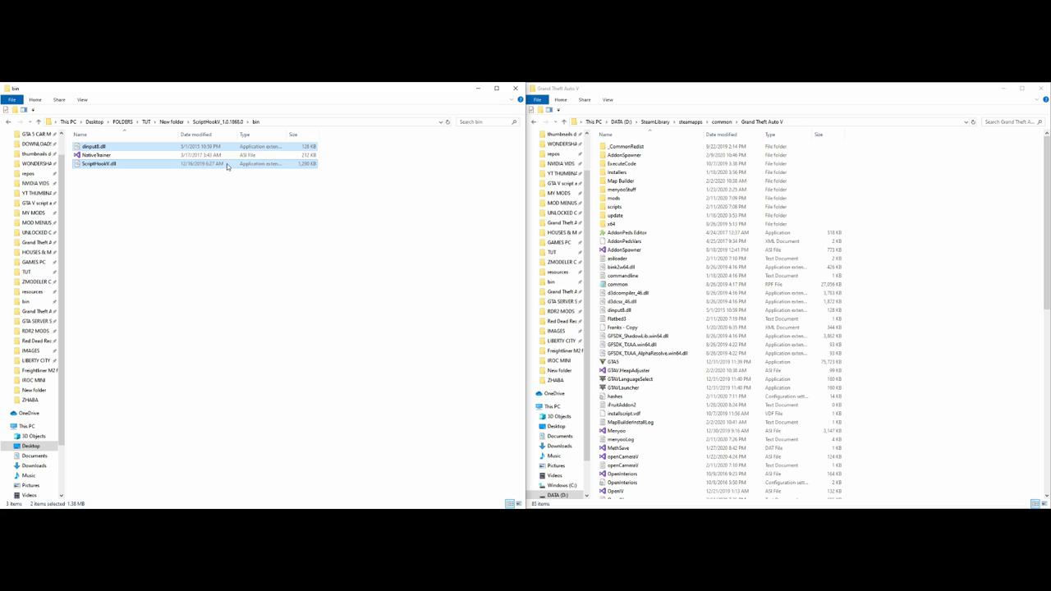
left_click_drag(226, 164, 915, 404)
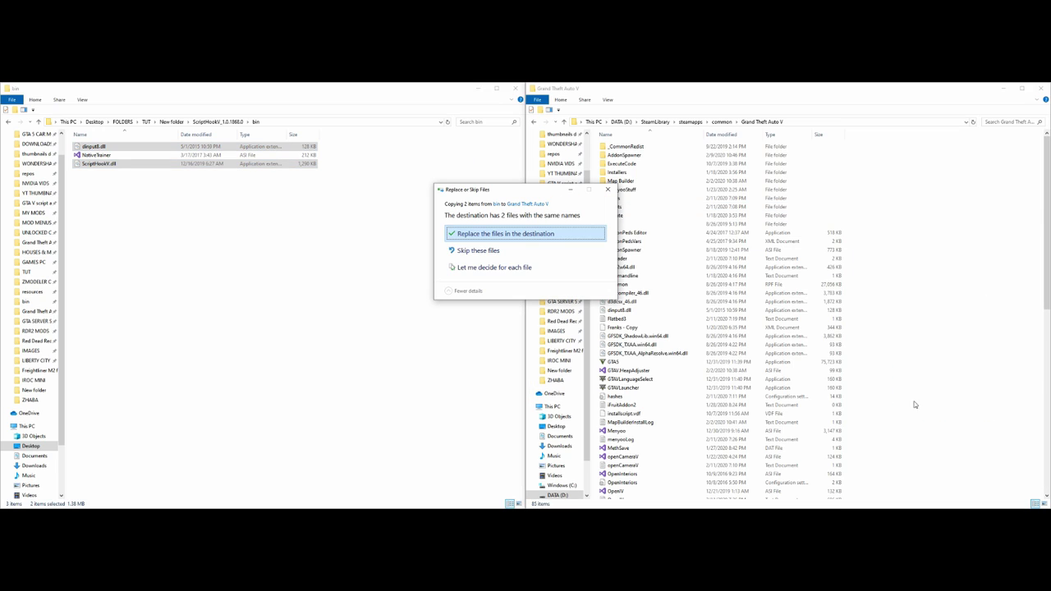
left_click(608, 189)
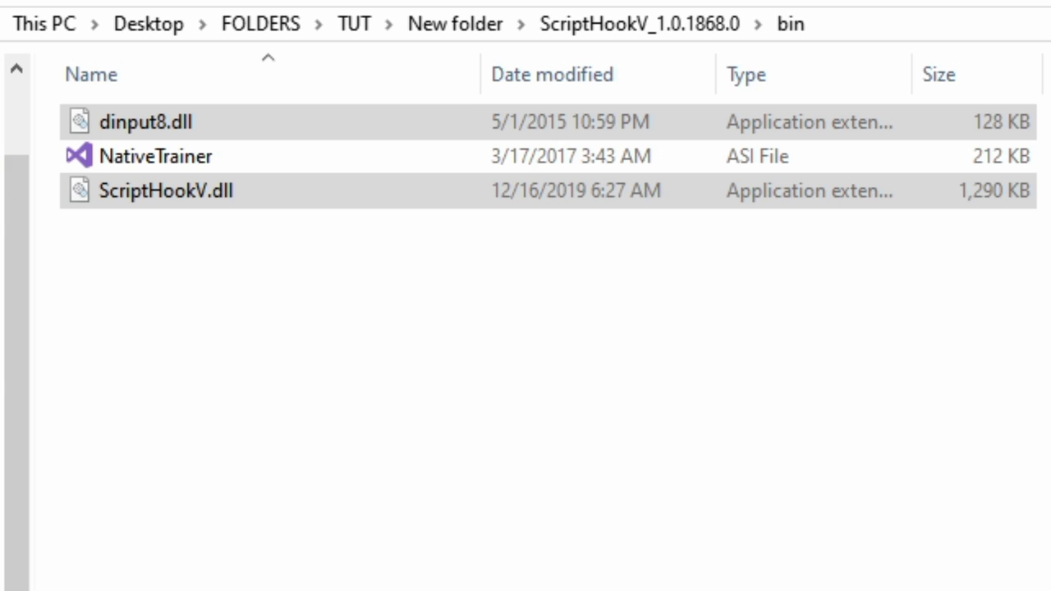
Try to copy the six ScriptHookVDotNet files, without LICENSE and README, into the main Grand Theft Auto V directory, cancelling the replacement.
key("alt+Up")
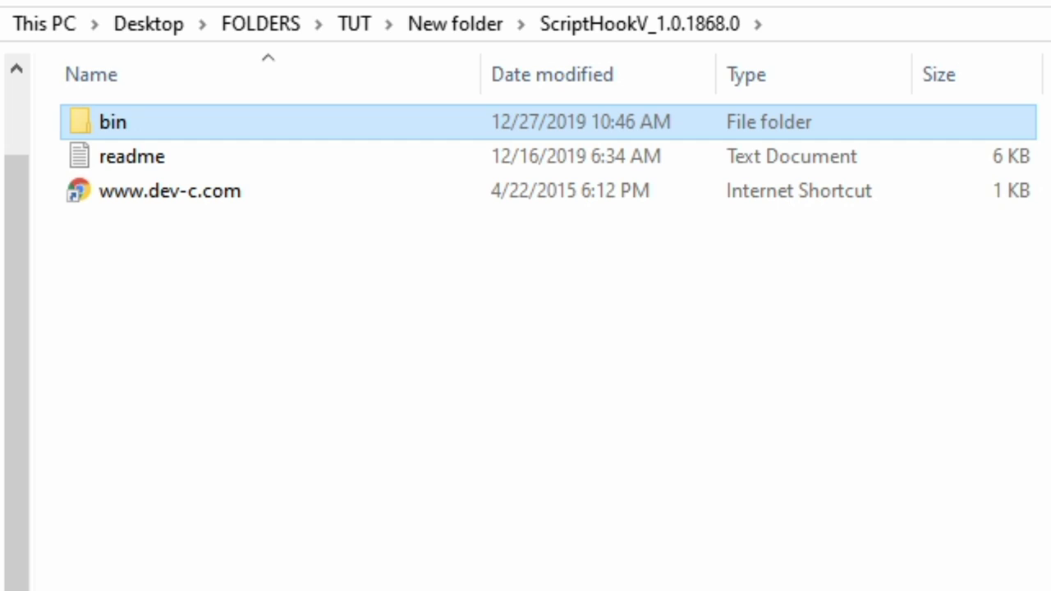
key("alt+Up")
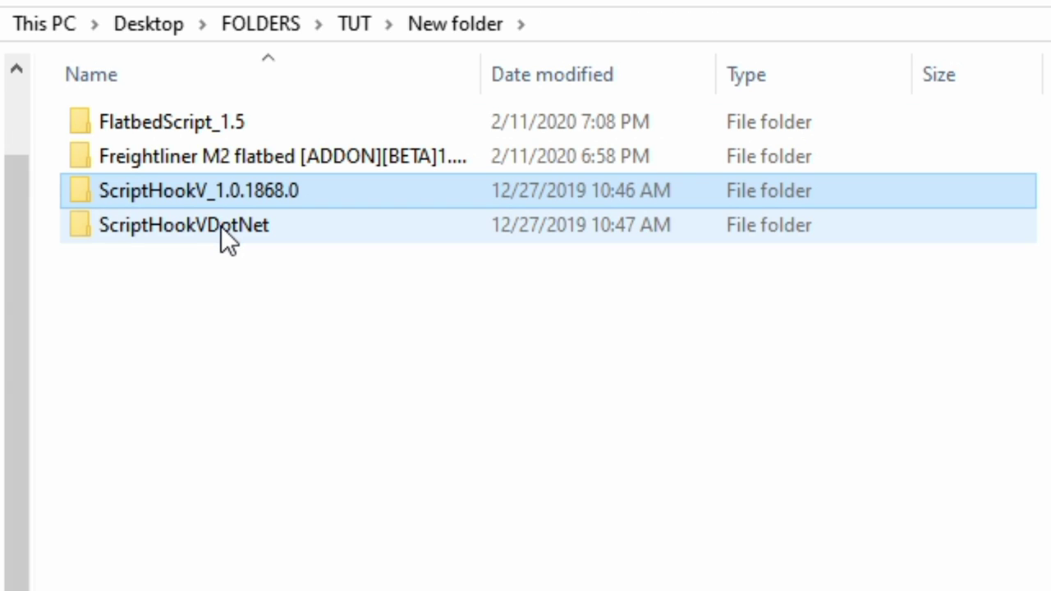
left_click(315, 228)
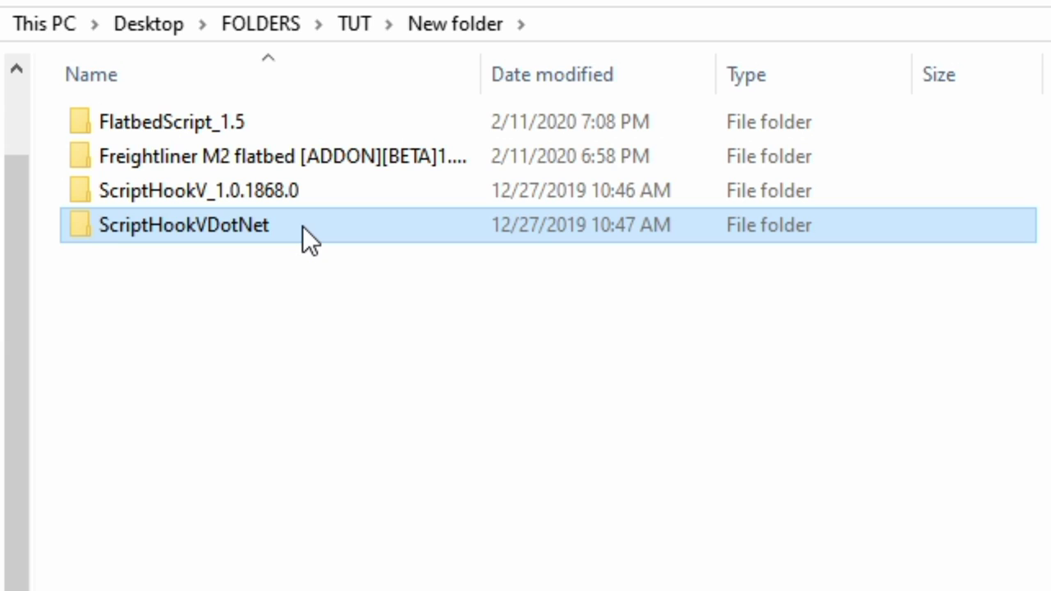
double_click(303, 225)
left_click_drag(596, 393, 463, 191)
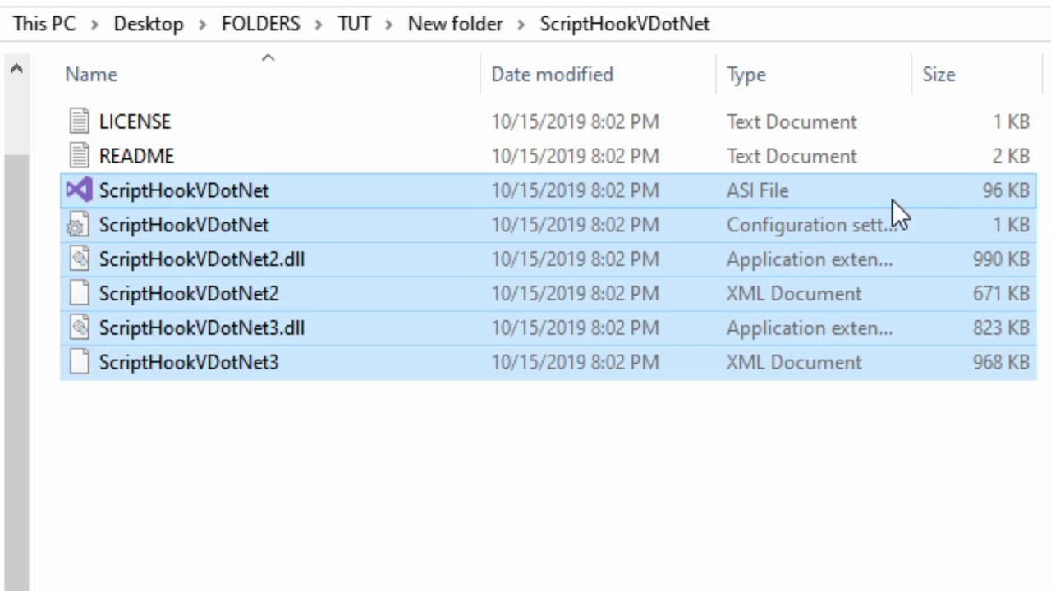
left_click_drag(833, 202, 925, 440)
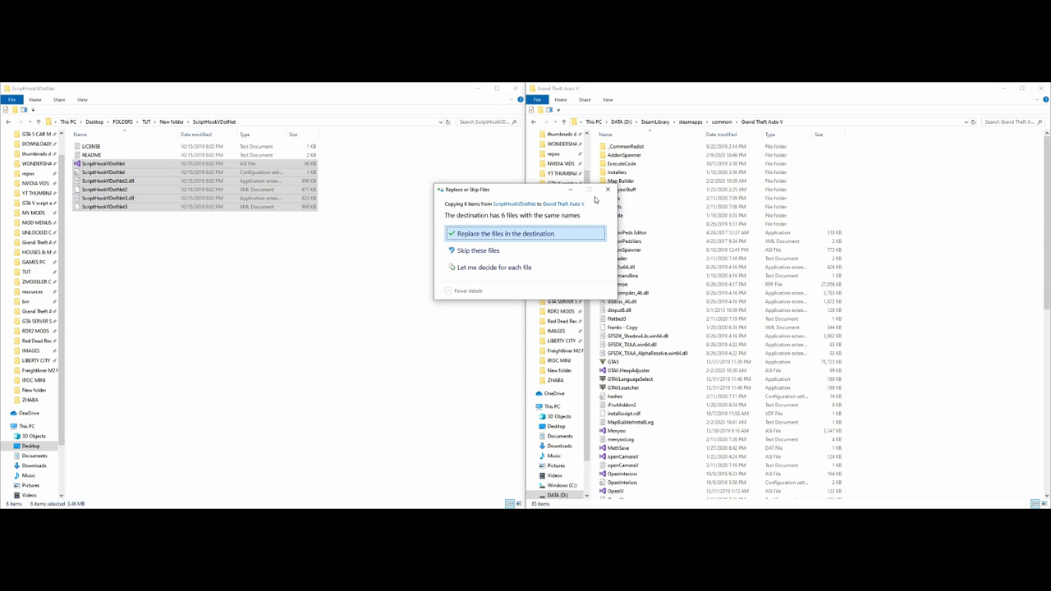
left_click(608, 190)
key("alt+Left")
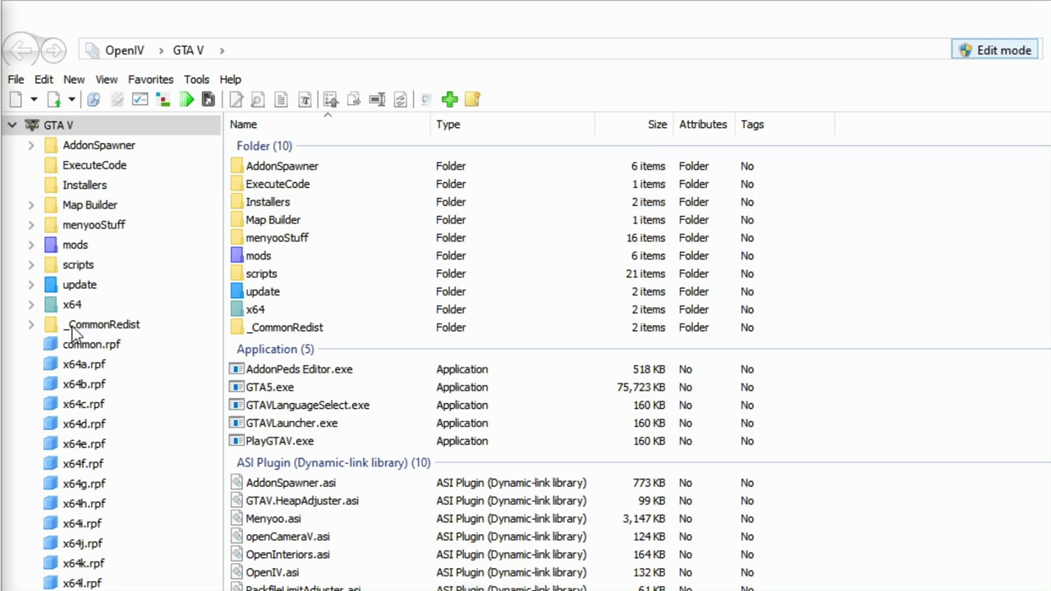
Switch to OpenIV and open the update.rpf archive inside GTA V's update folder.
left_click(76, 287)
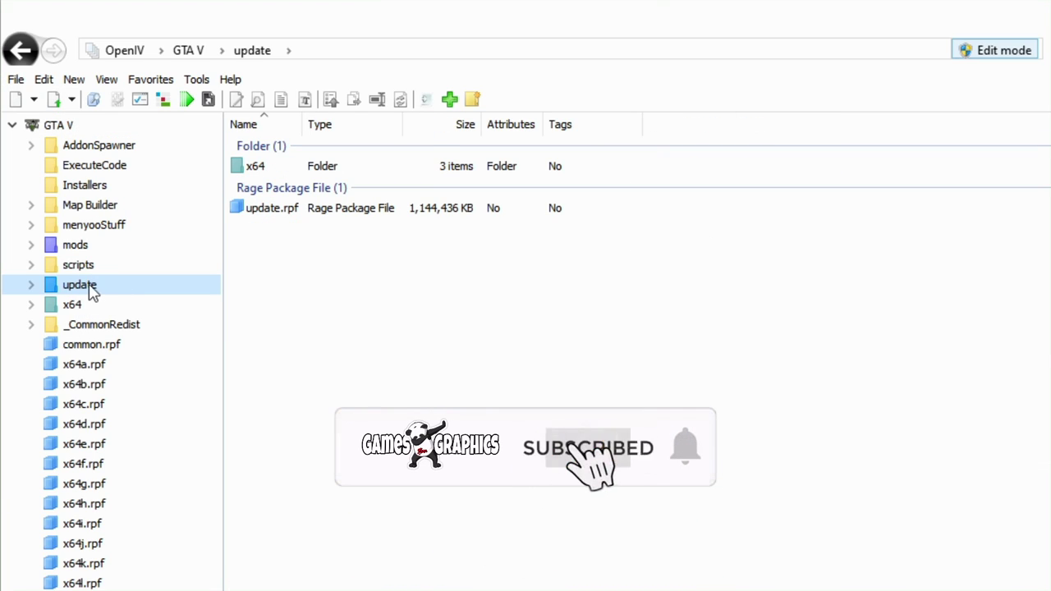
left_click(283, 216)
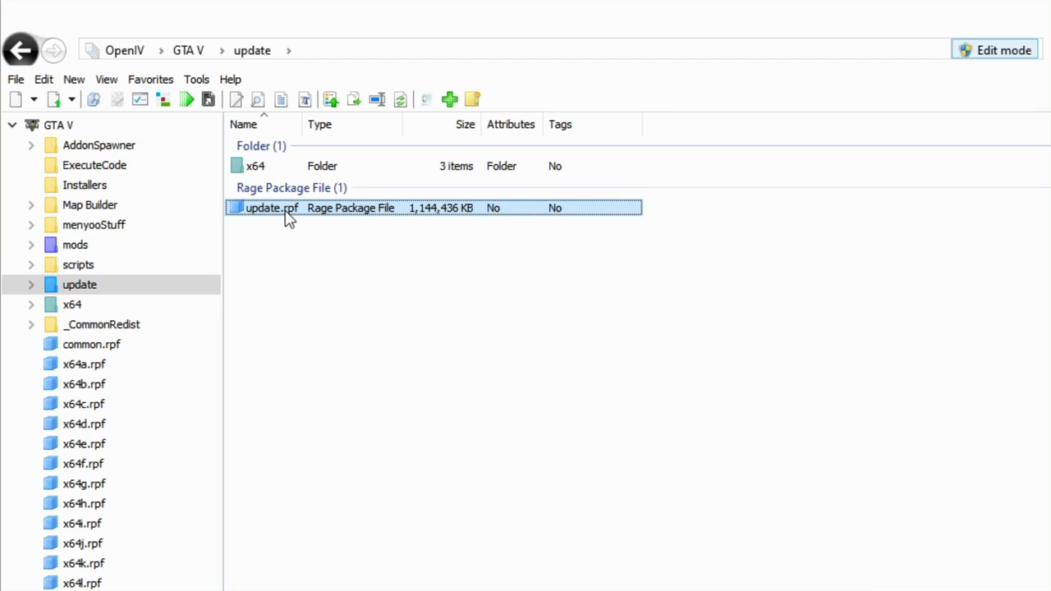
double_click(288, 209)
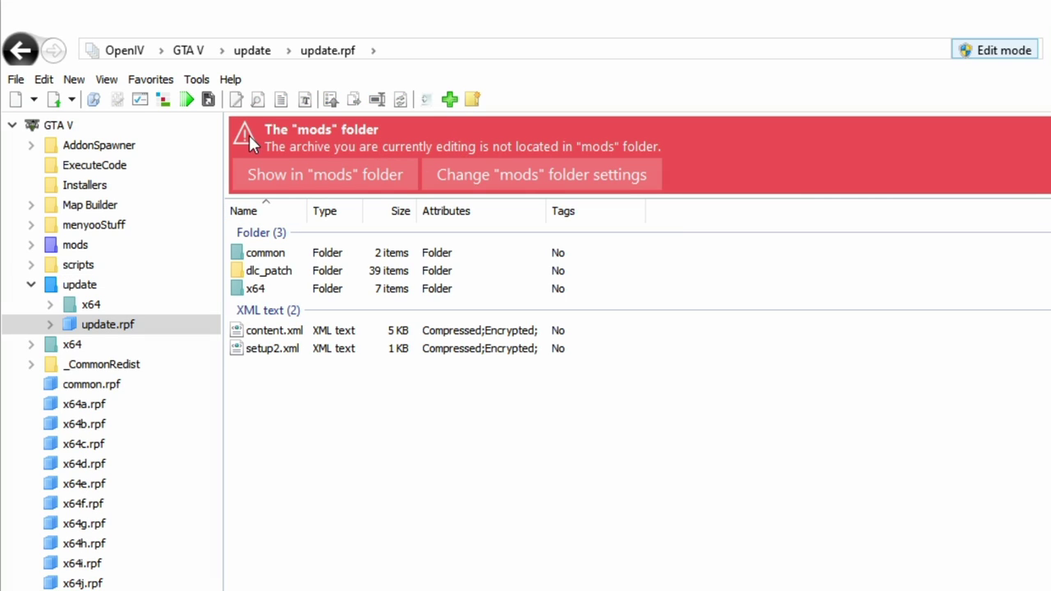
Show the mods folder copy of update.rpf and open its common/data folder.
left_click(281, 169)
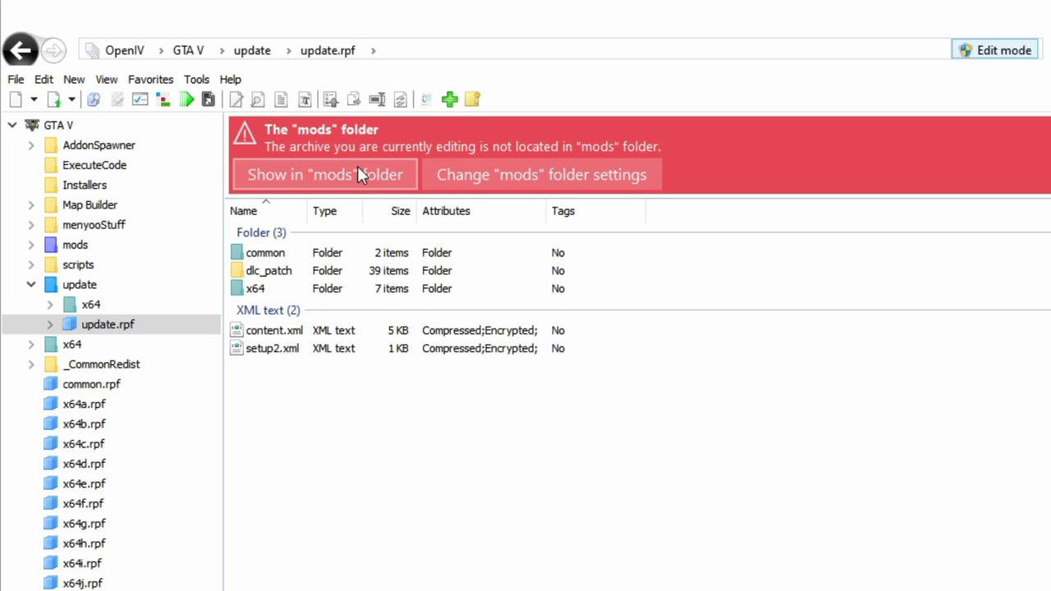
left_click(294, 179)
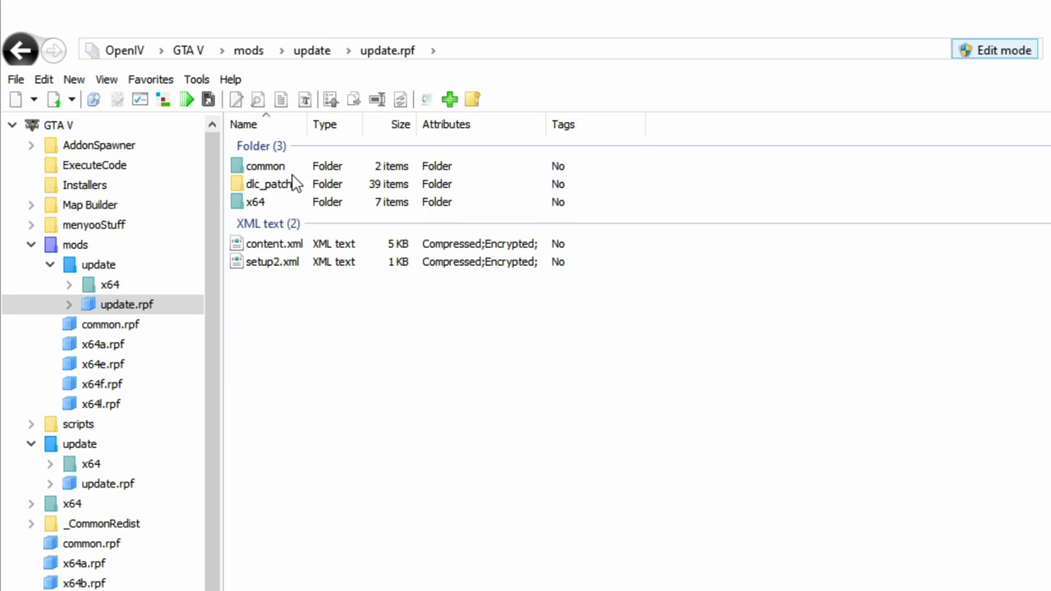
left_click(289, 168)
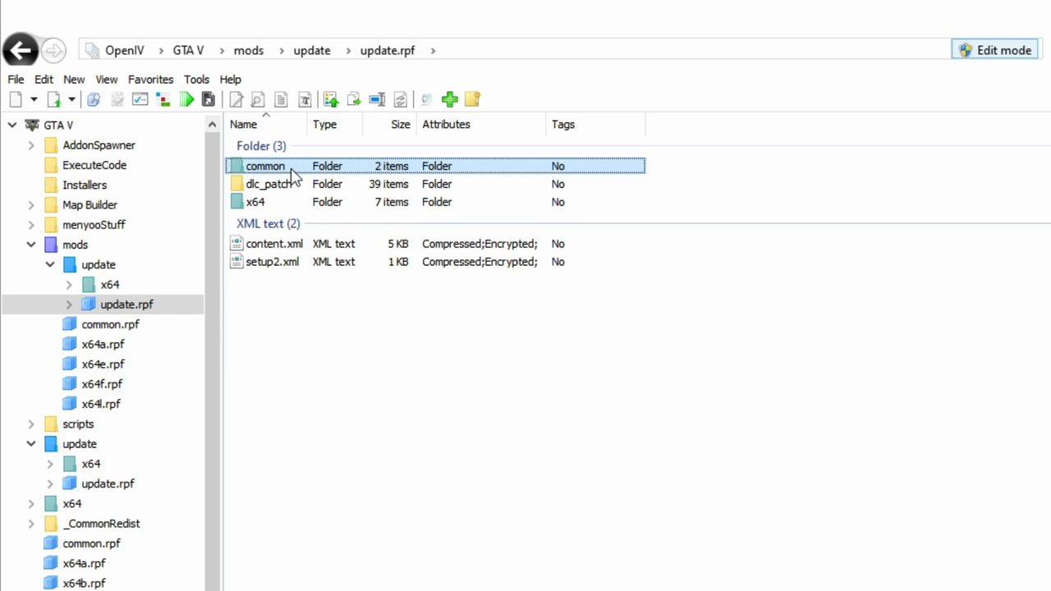
double_click(289, 168)
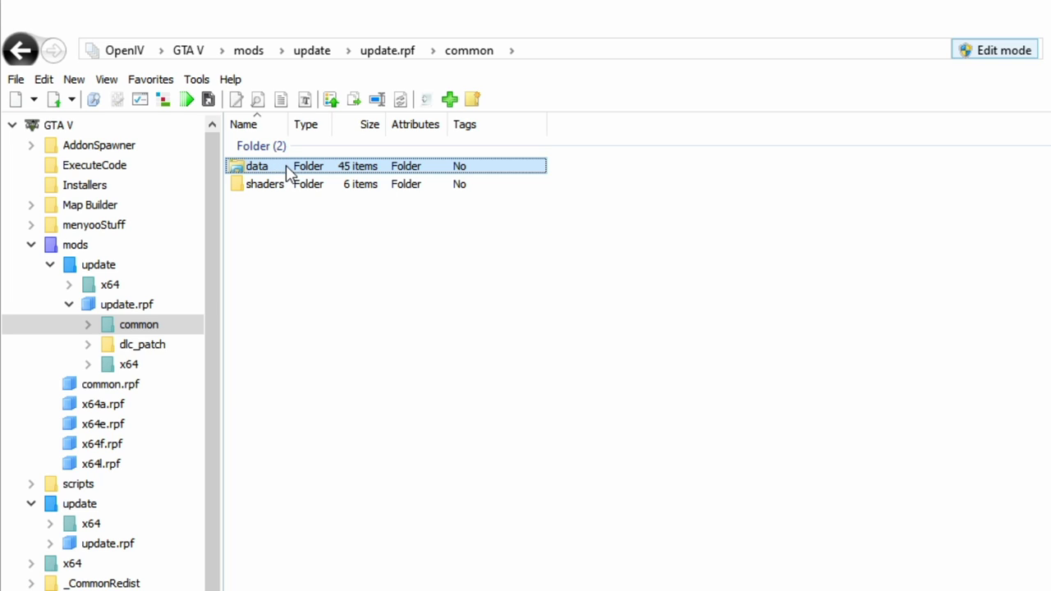
double_click(287, 168)
Open dlclist.xml from the data folder for editing in the text editor.
left_click(169, 431)
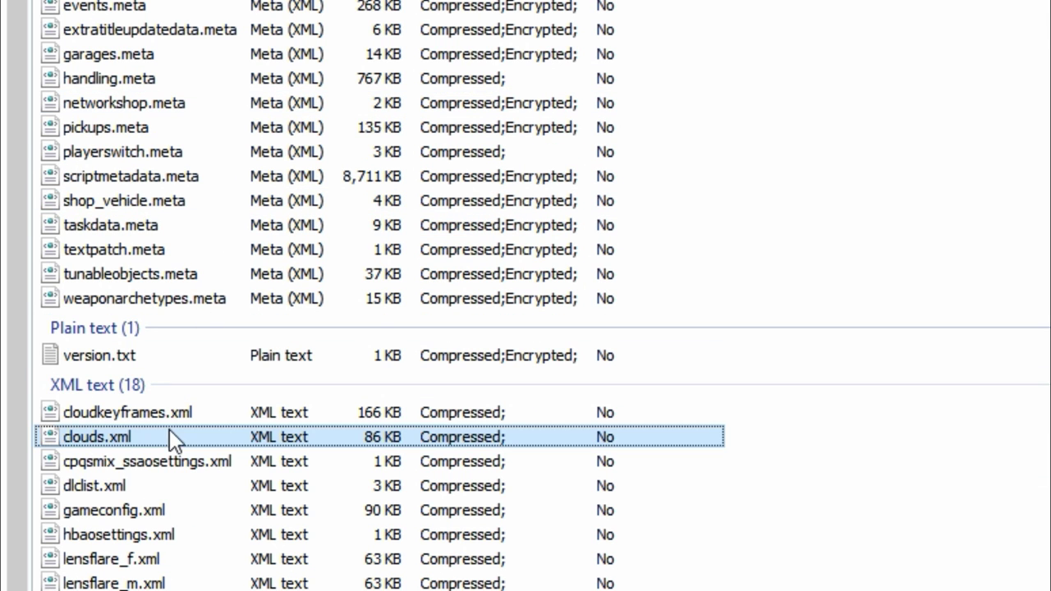
left_click(156, 491)
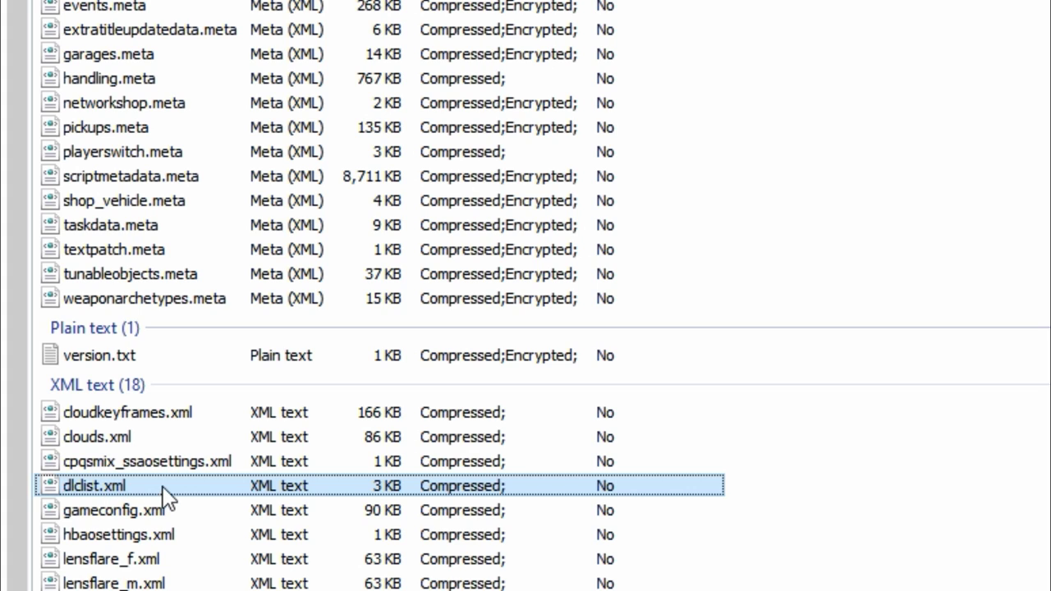
right_click(163, 491)
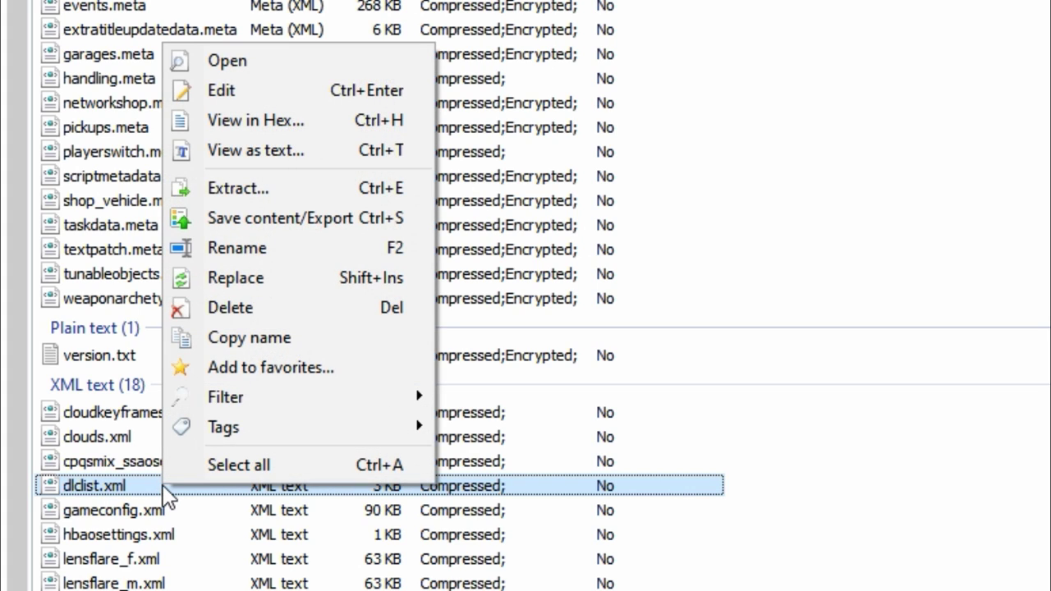
left_click(250, 95)
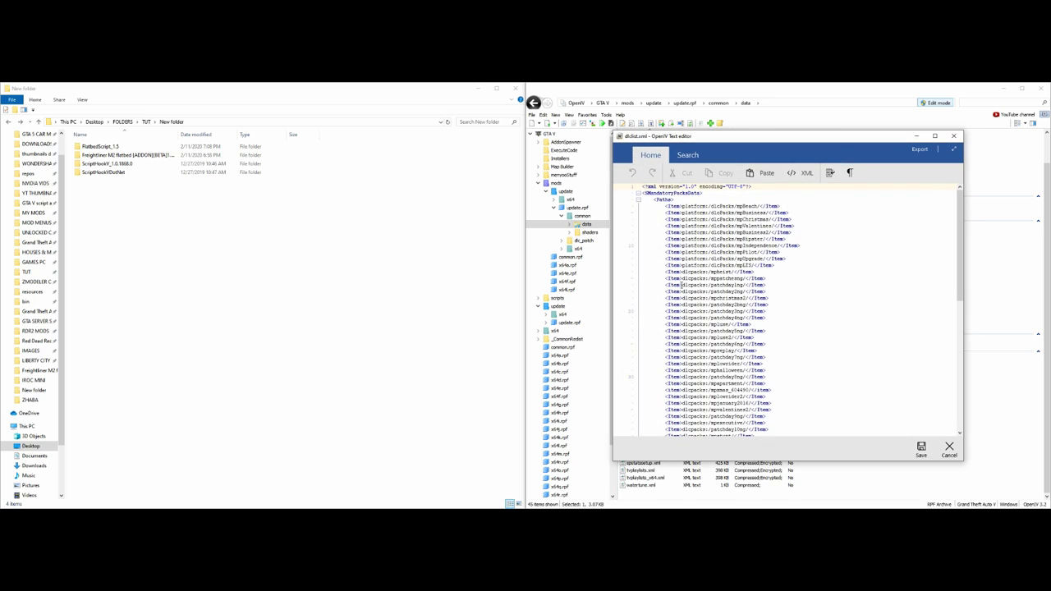
Delete the existing flatbedm2 item line at the end of the Paths list in dlclist.xml.
scroll(716, 307, "down", 15)
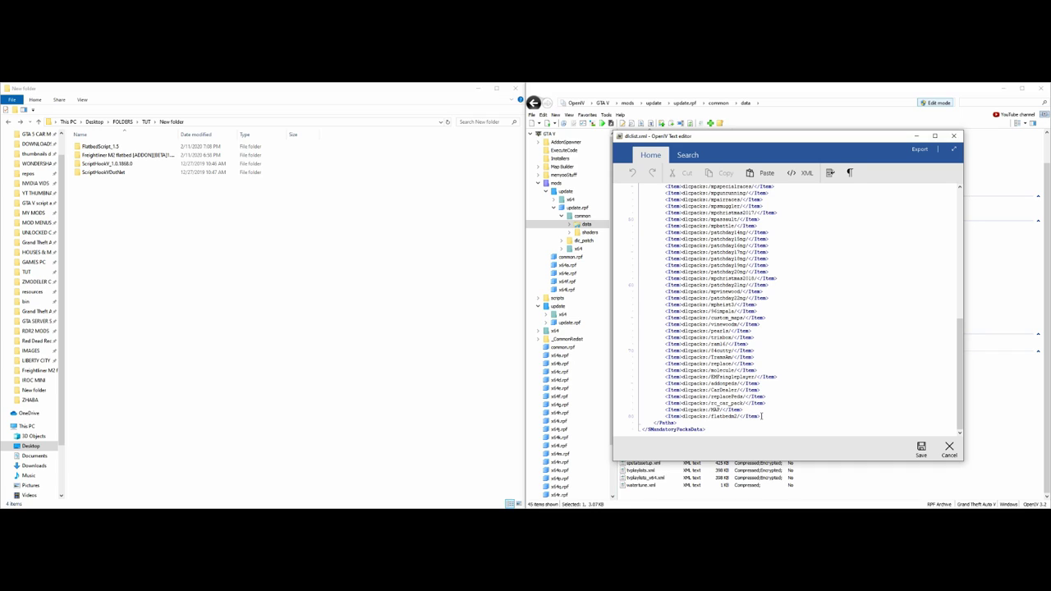
left_click_drag(762, 416, 617, 416)
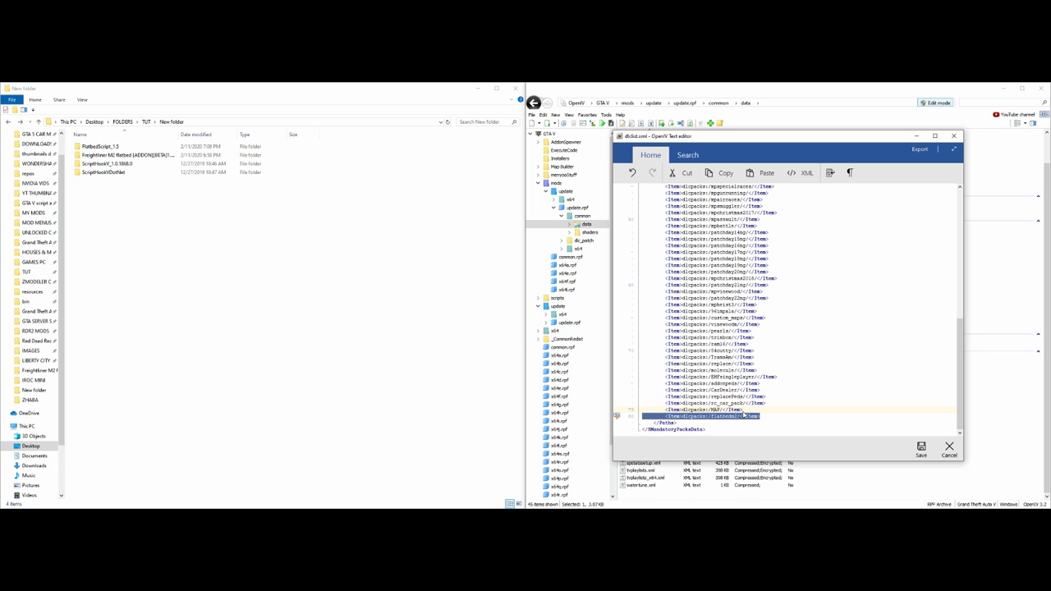
key("Delete")
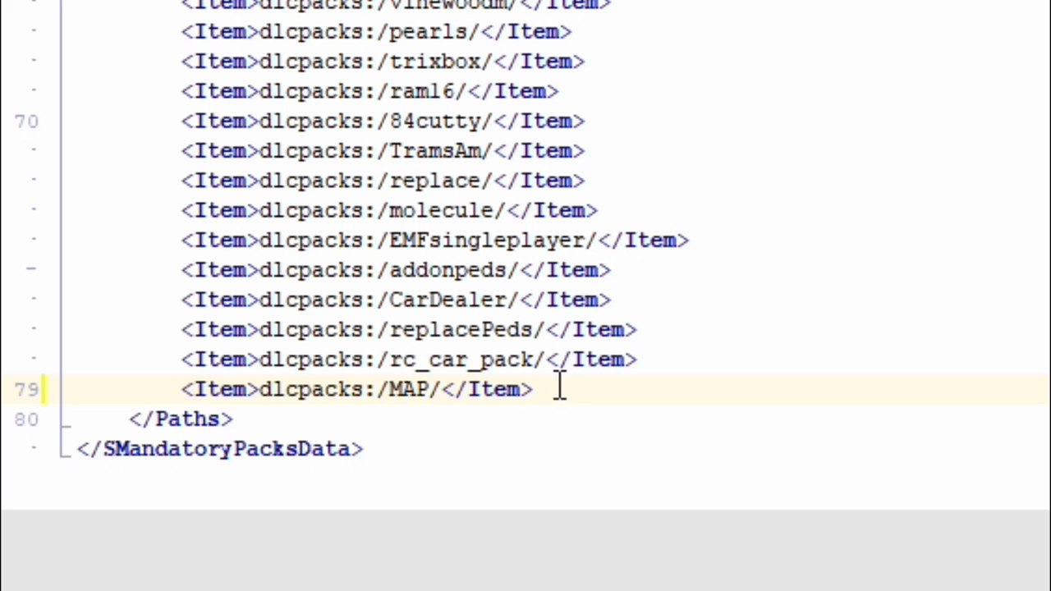
Copy the last item line, dlcpacks:/MAP/, and paste it on a new line directly below it.
left_click_drag(744, 411, 704, 410)
left_click_drag(353, 389, 182, 389)
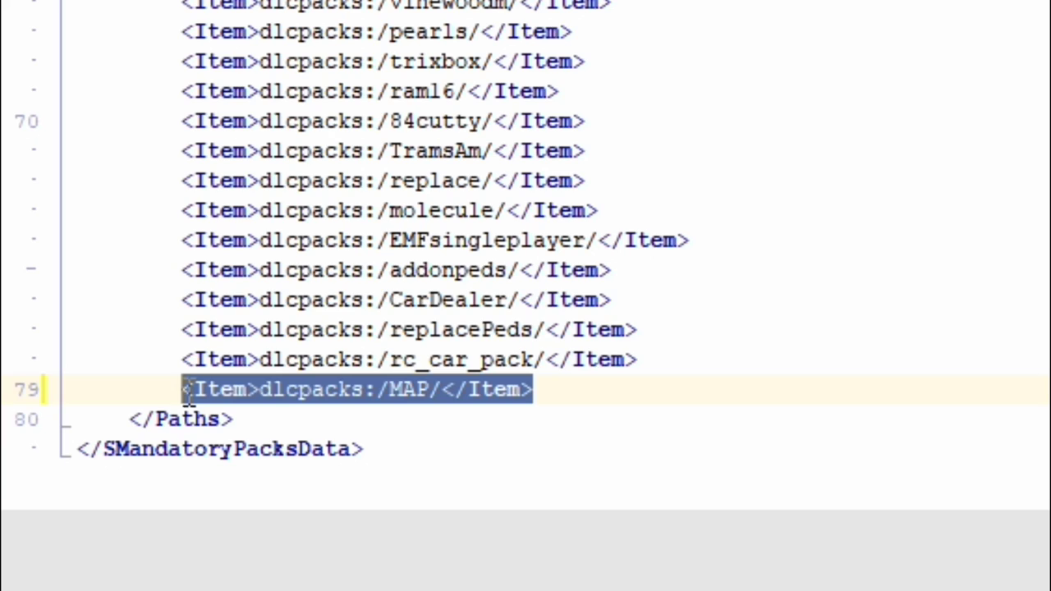
right_click(424, 380)
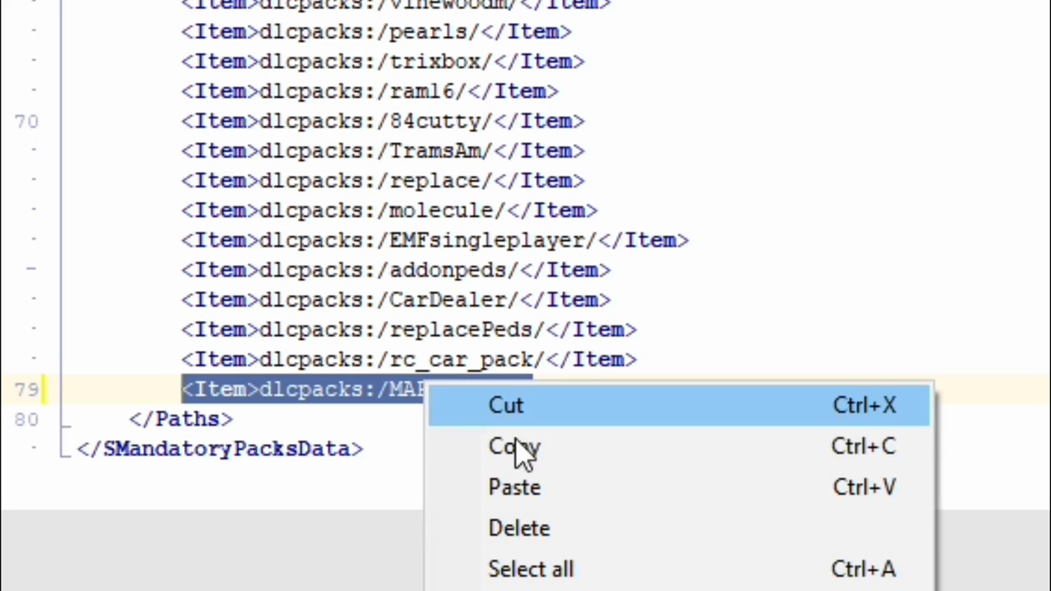
left_click(536, 439)
left_click(582, 392)
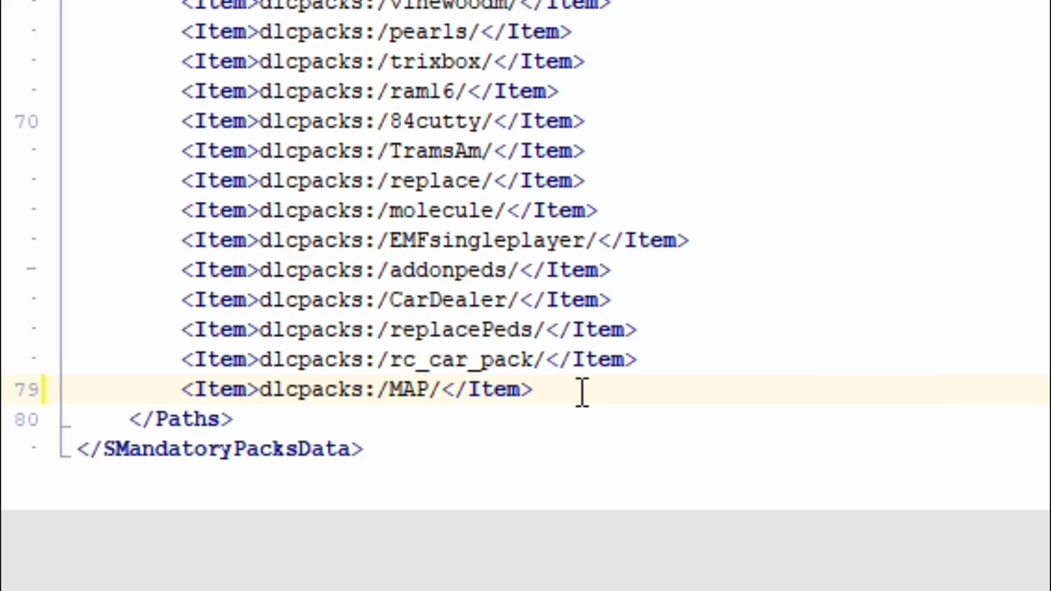
key("Return")
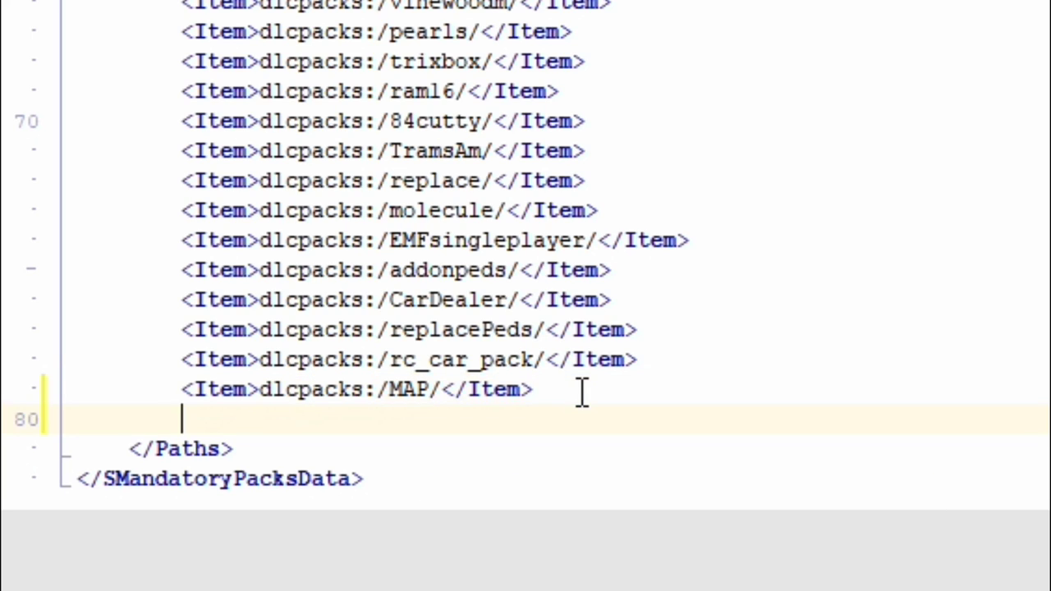
right_click(276, 420)
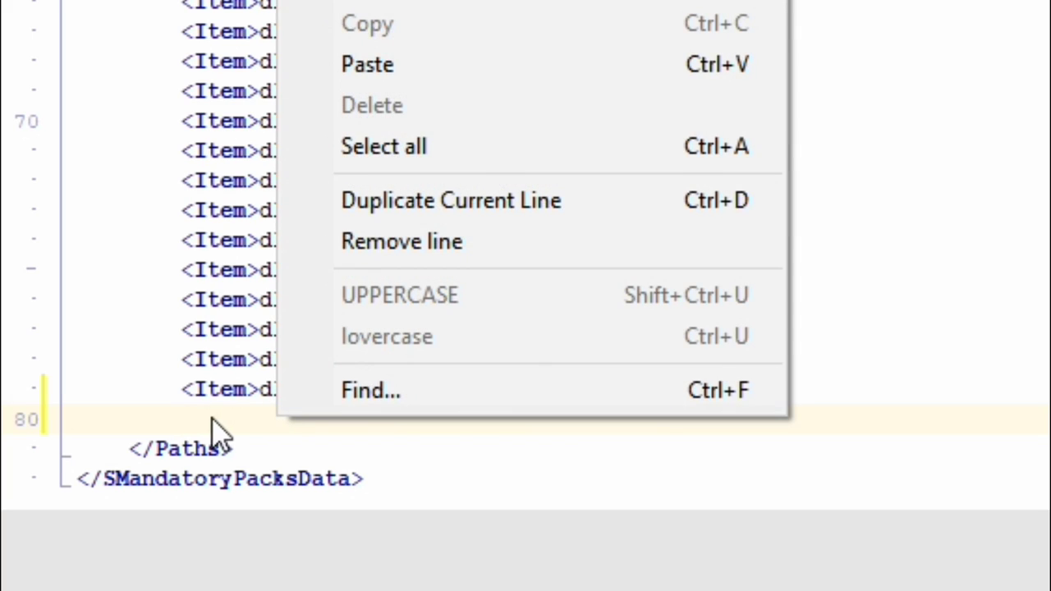
left_click(210, 426)
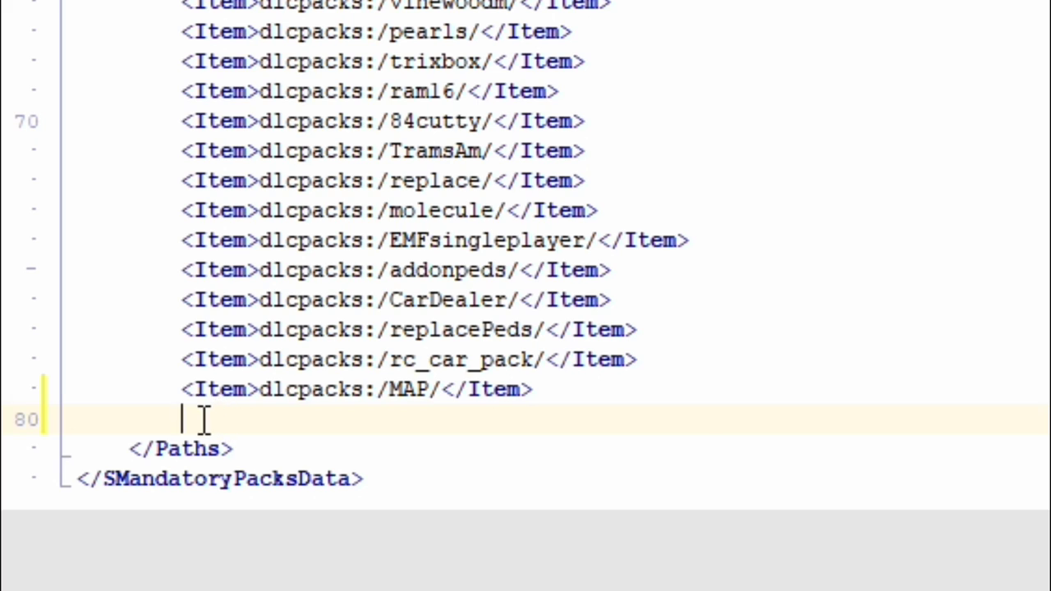
right_click(204, 418)
left_click(359, 79)
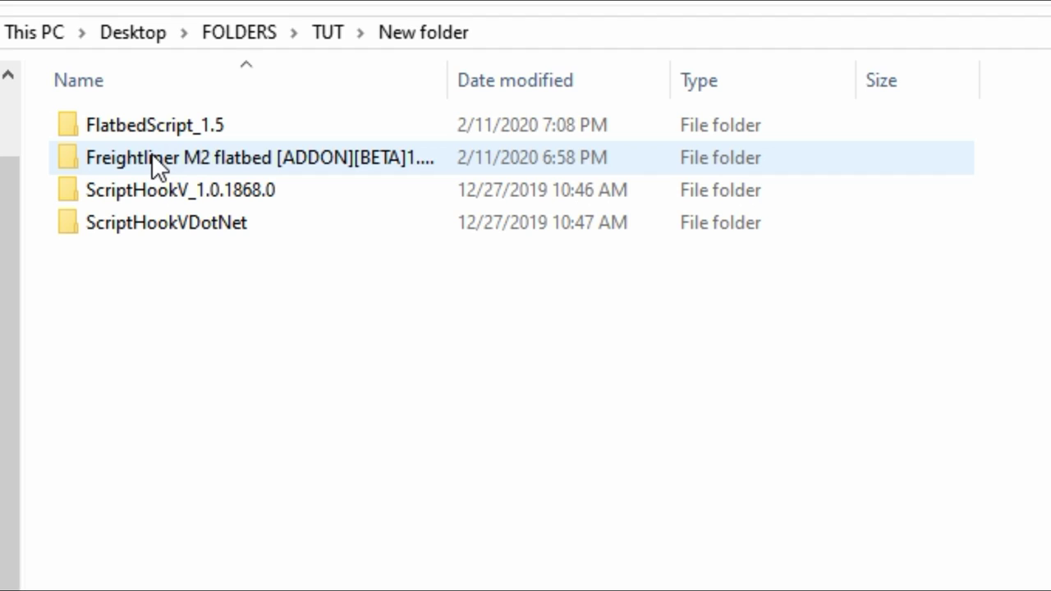
In File Explorer, open the Freightliner M2 flatbed [ADDON][BETA]1.1a folder and copy the name of its flatbedm2 folder, leaving the name as is.
left_click(184, 161)
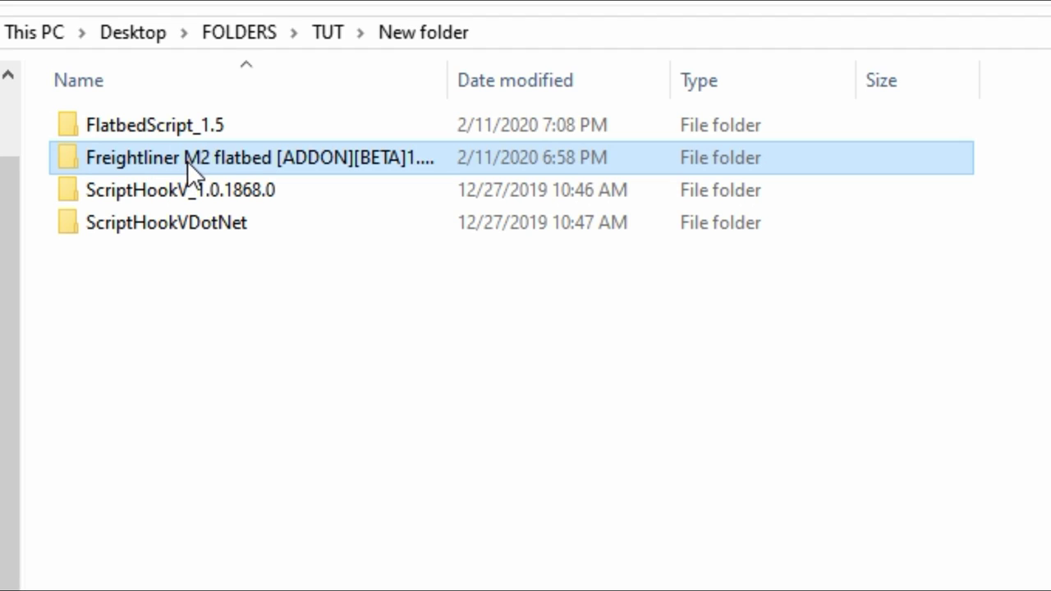
double_click(297, 158)
left_click(148, 125)
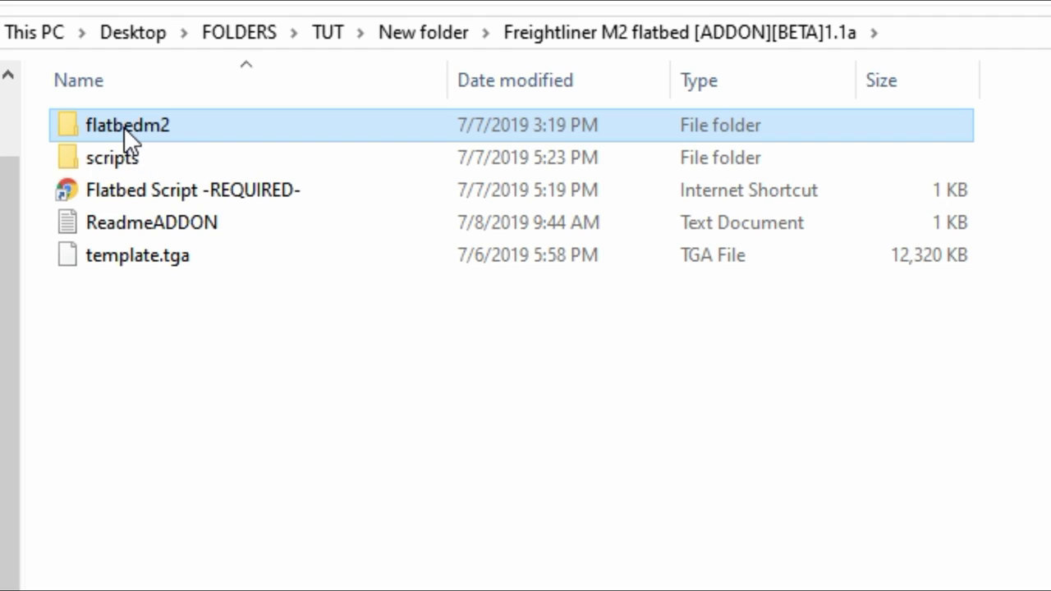
left_click(124, 128)
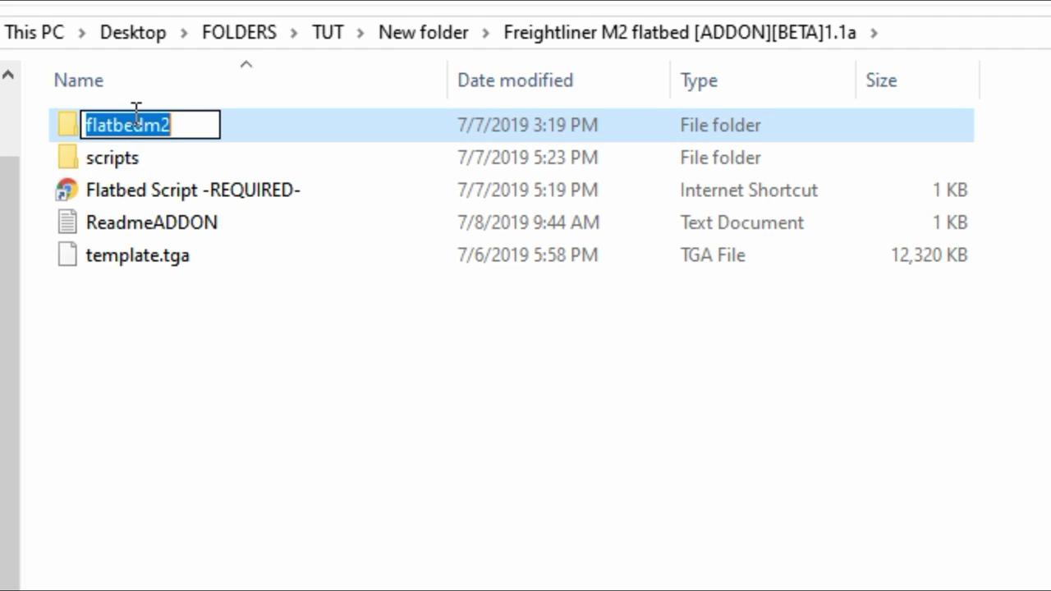
right_click(133, 119)
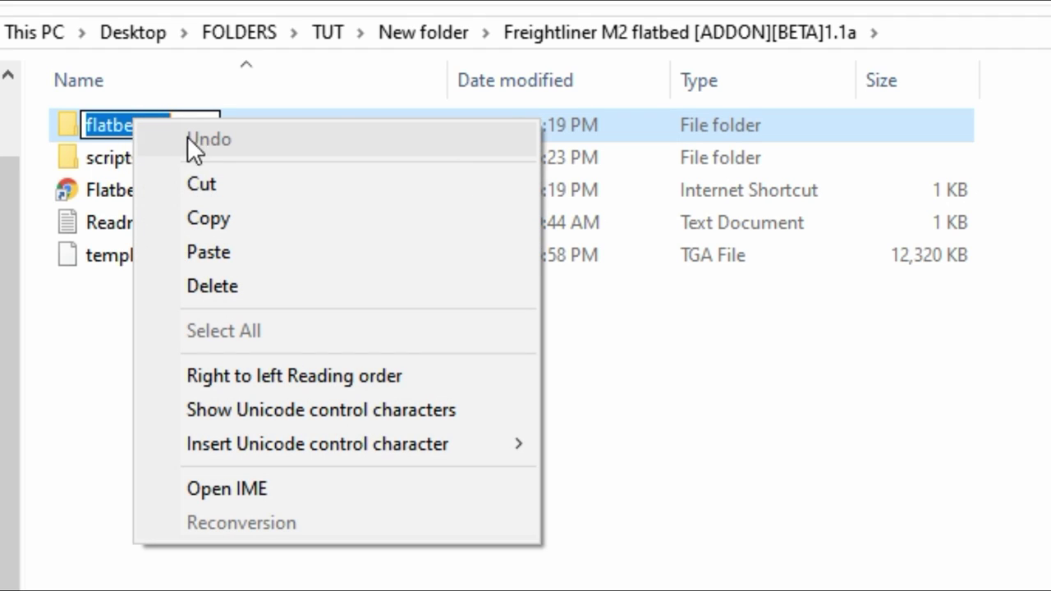
left_click(281, 227)
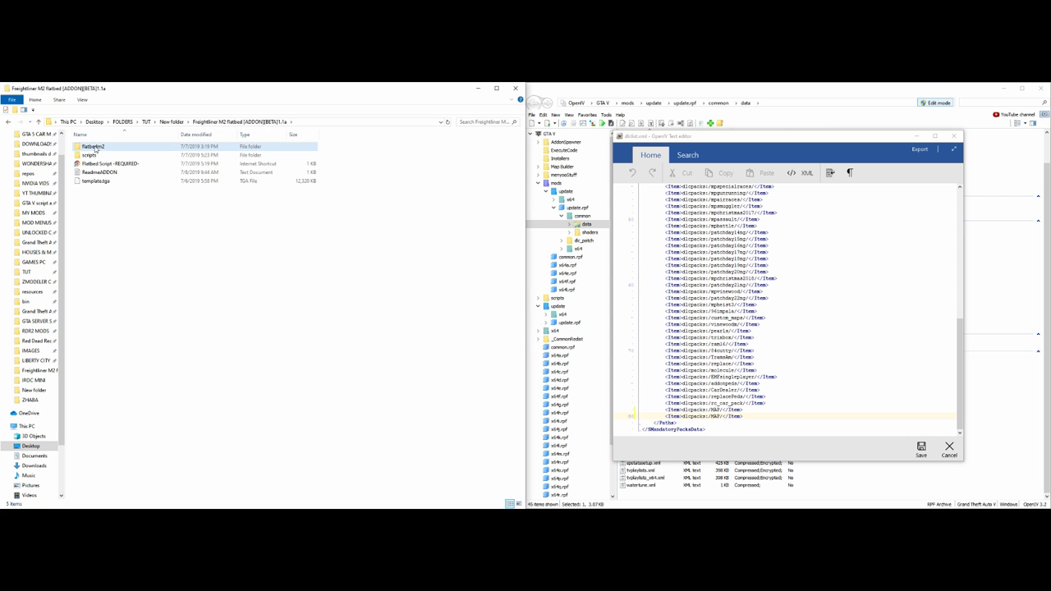
left_click(419, 216)
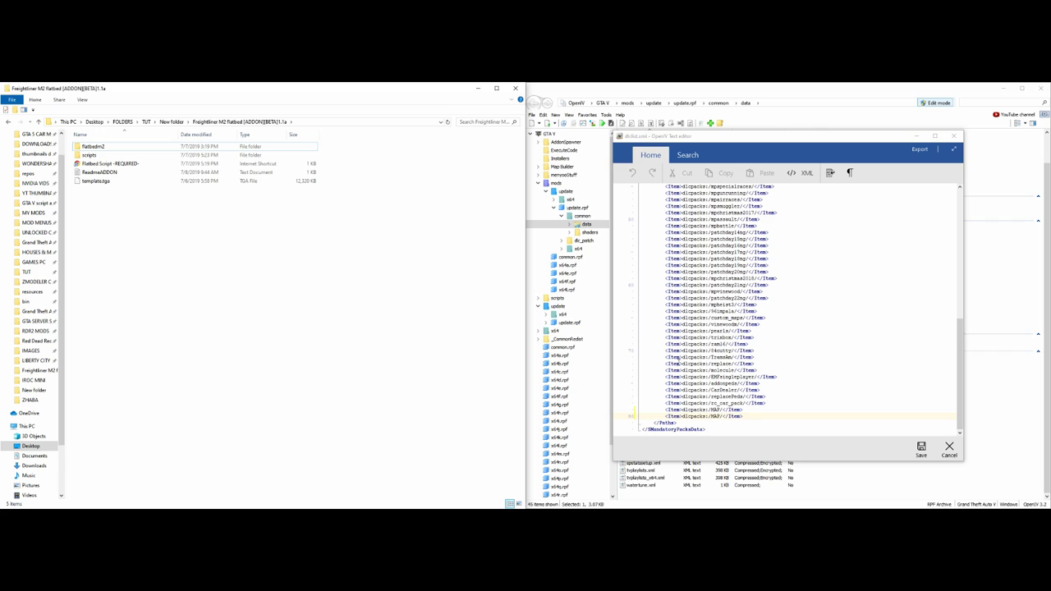